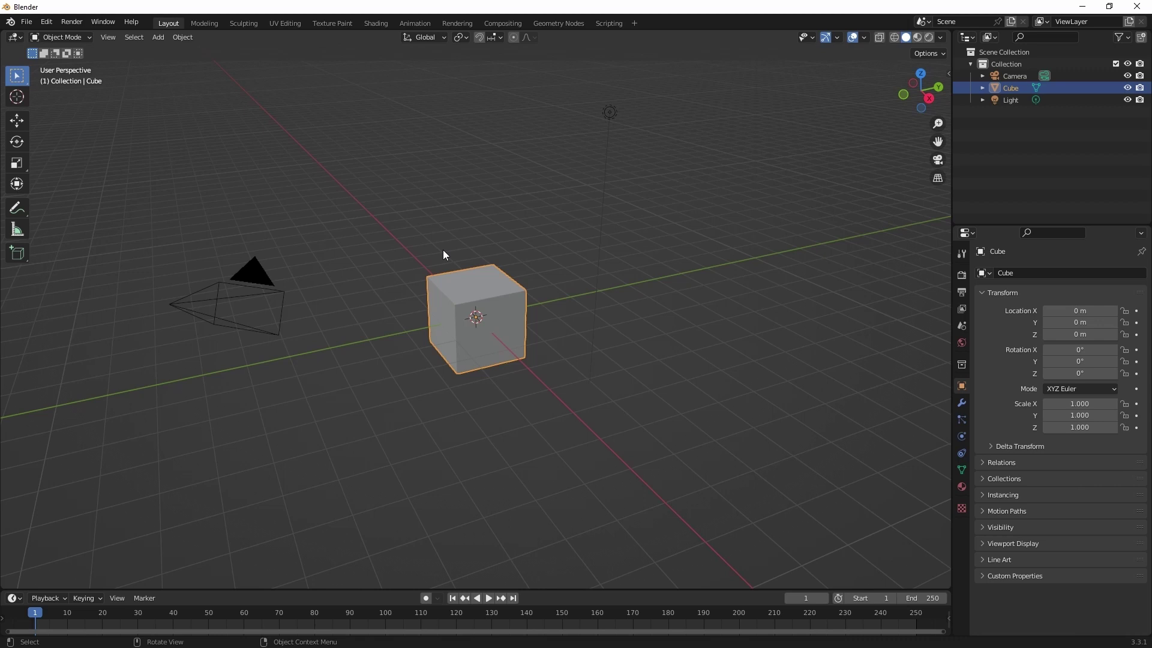
key(Delete)
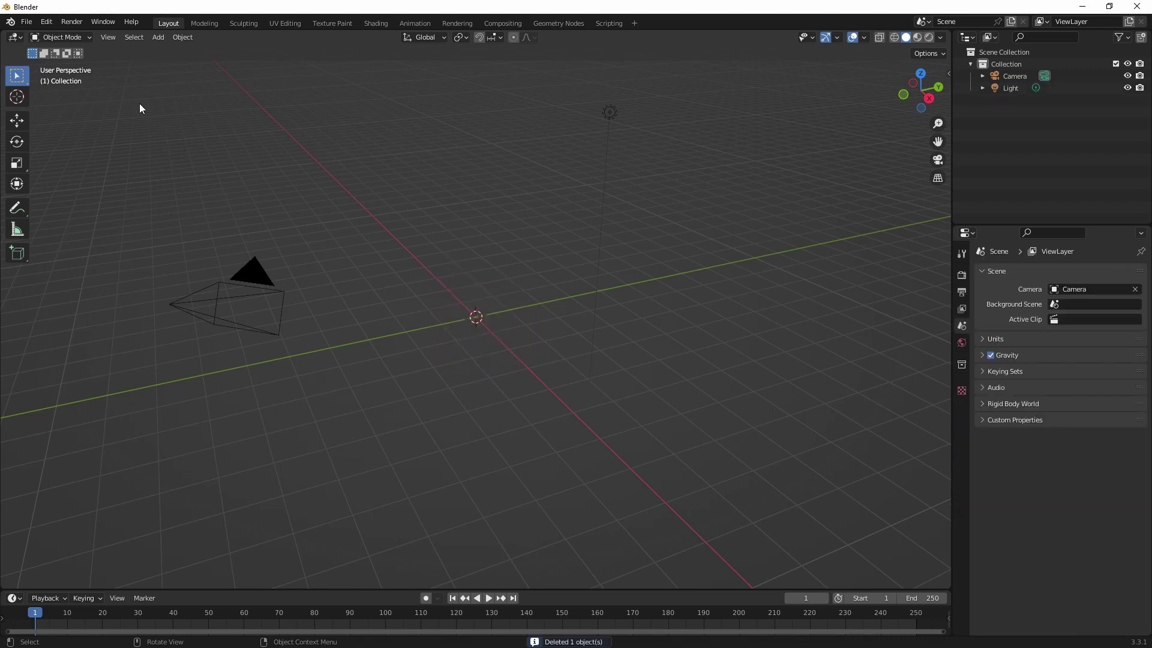
click(47, 23)
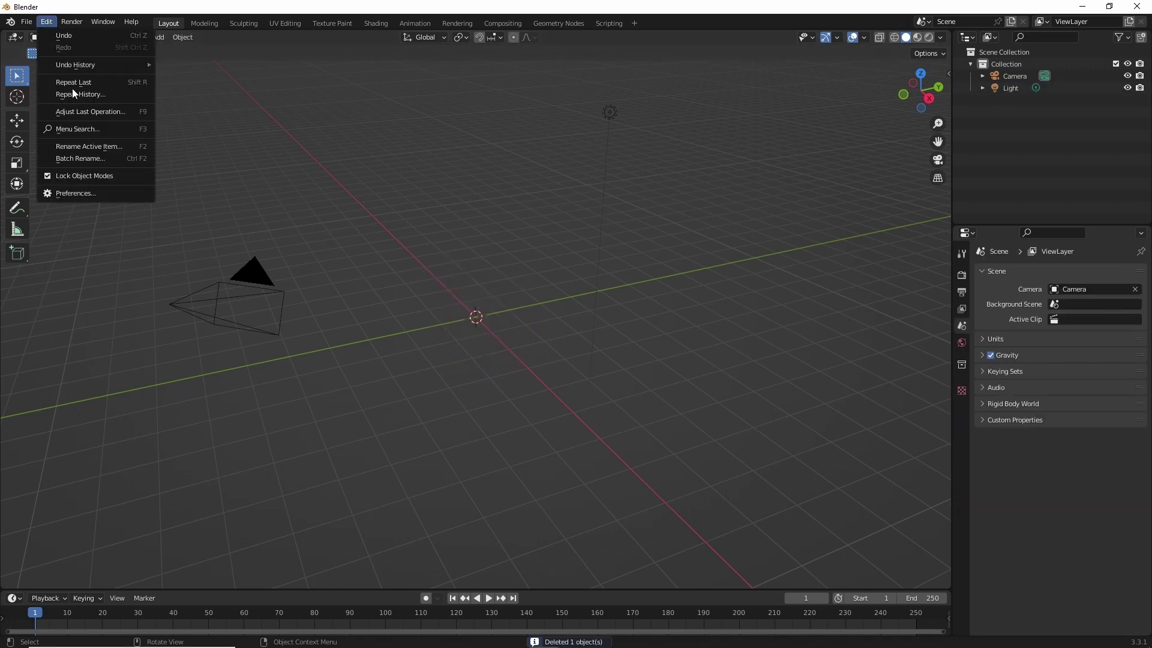
click(93, 191)
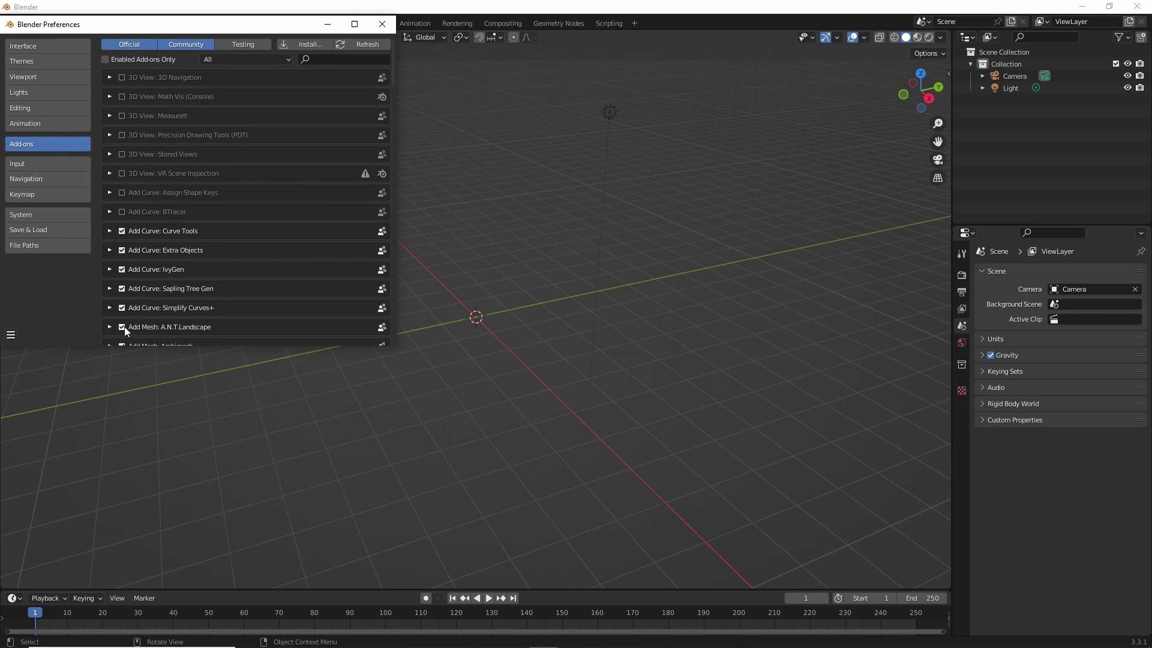
Add a Landscape mesh at the origin and apply the 'volcano' operator preset
click(381, 19)
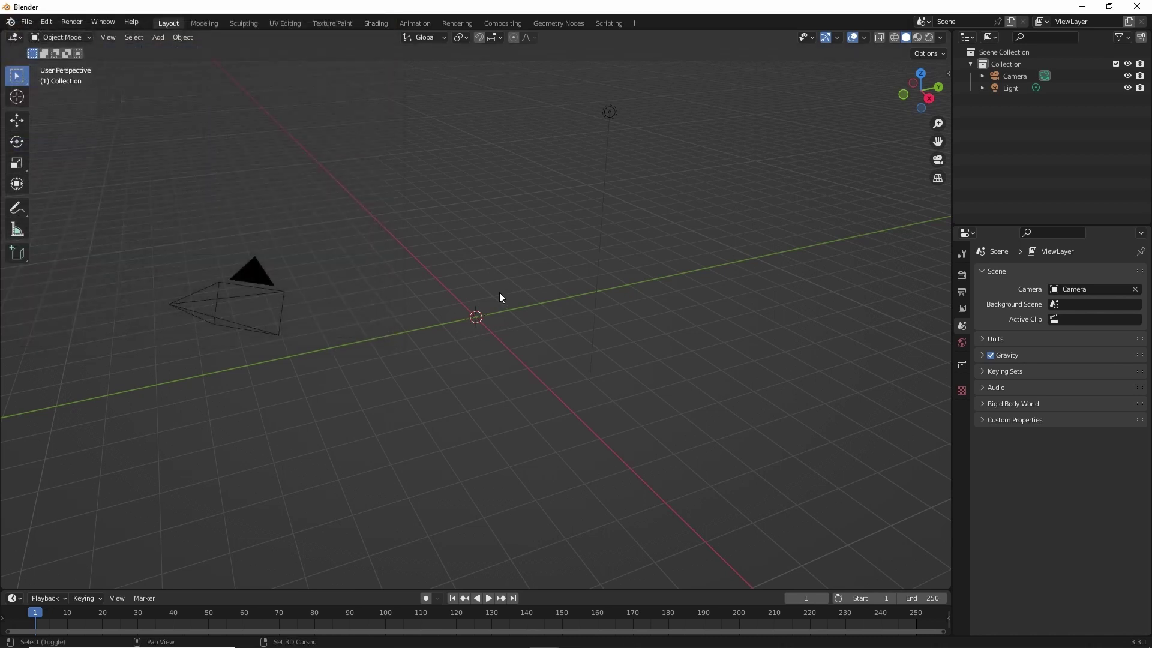
key(shift+a)
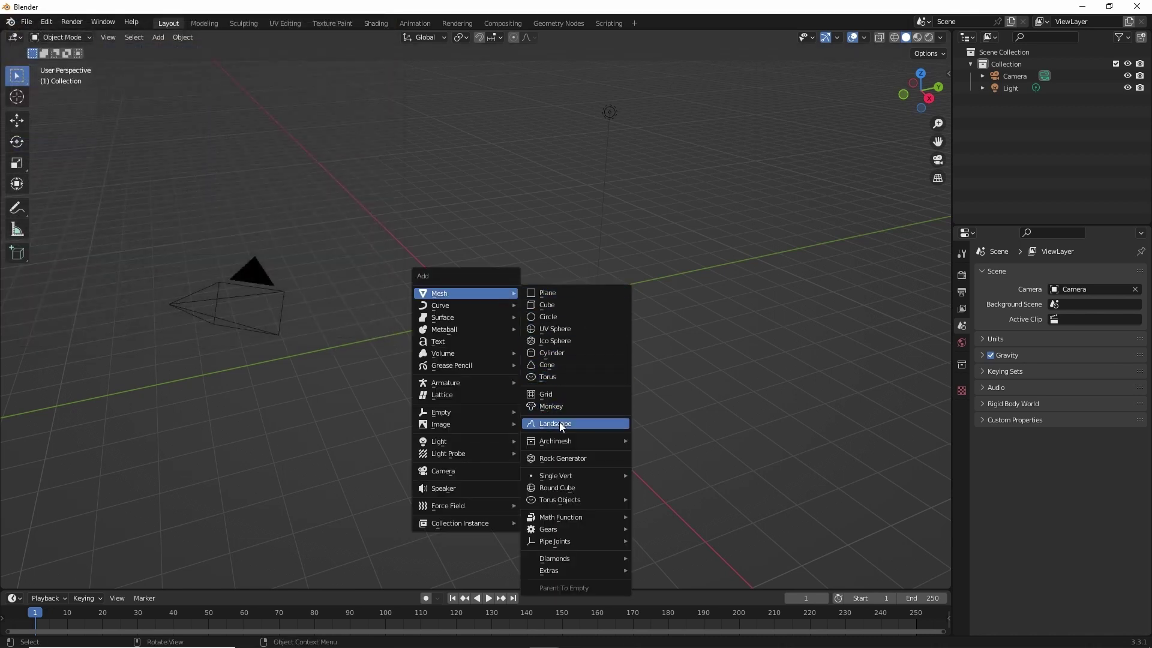
click(559, 423)
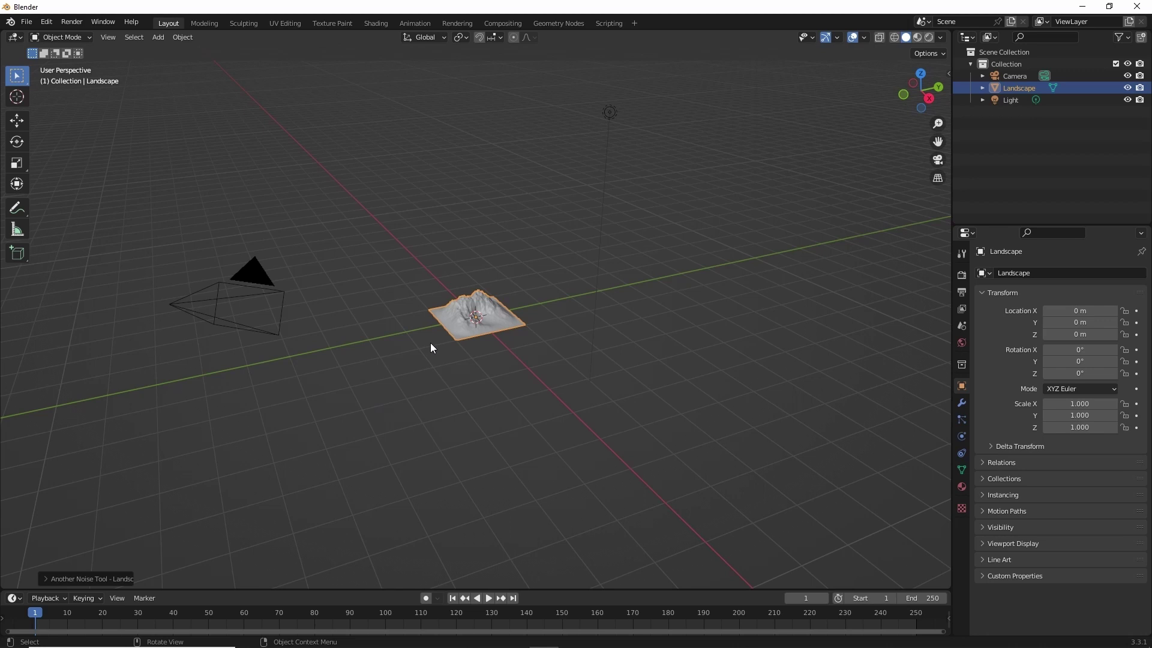
click(45, 579)
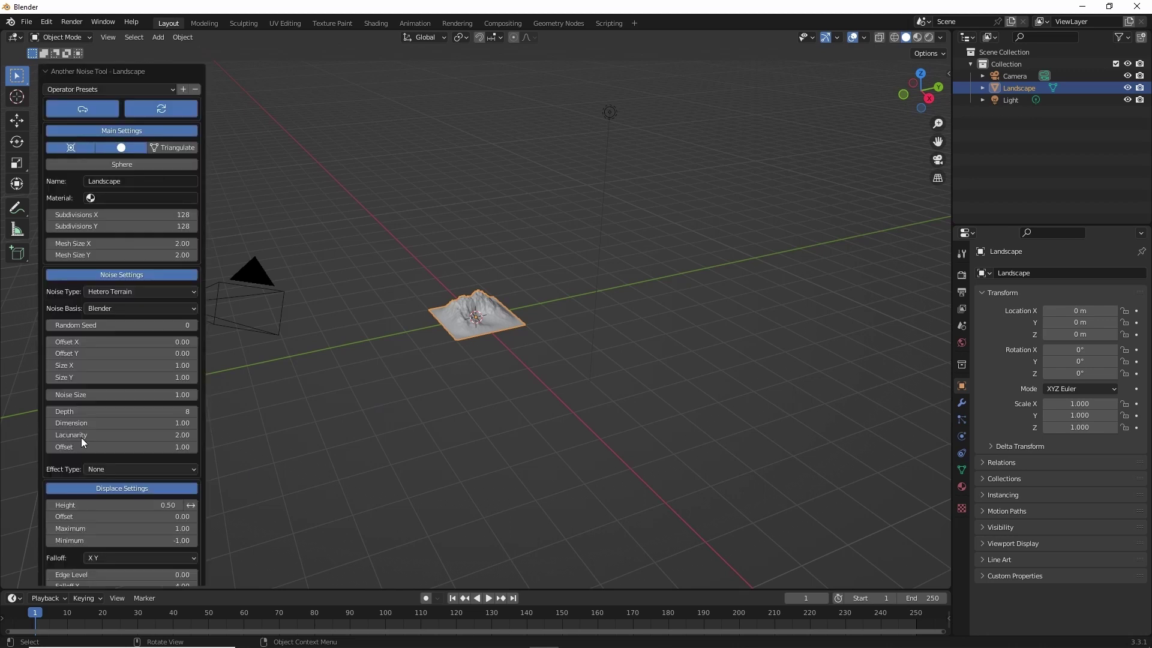
click(104, 88)
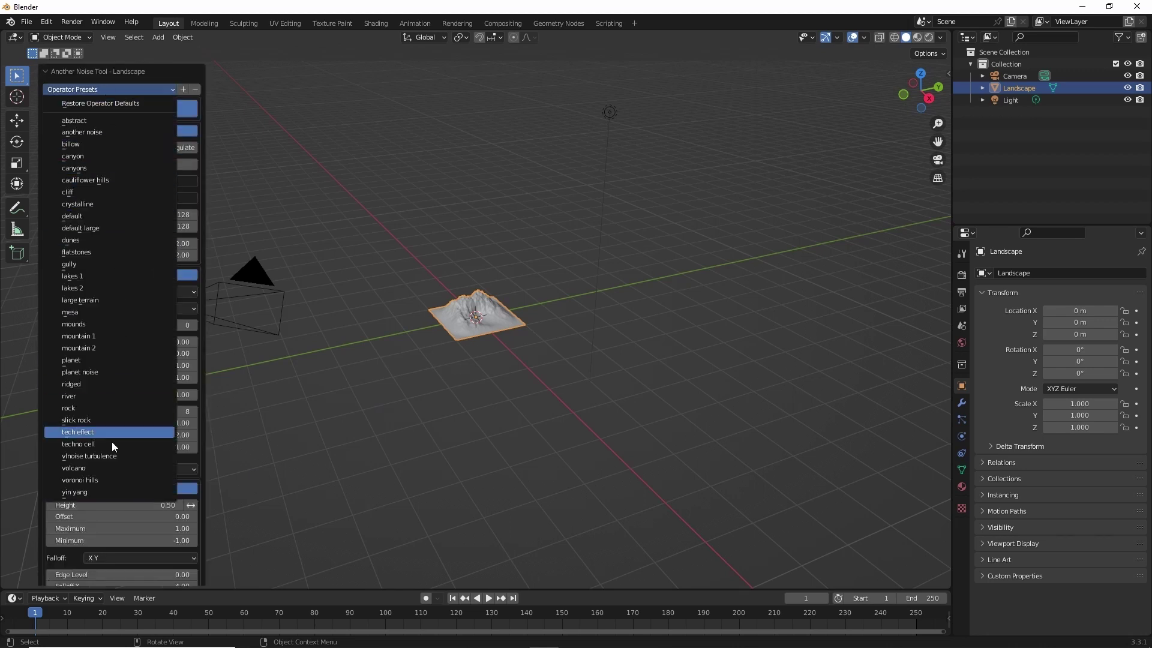
click(102, 467)
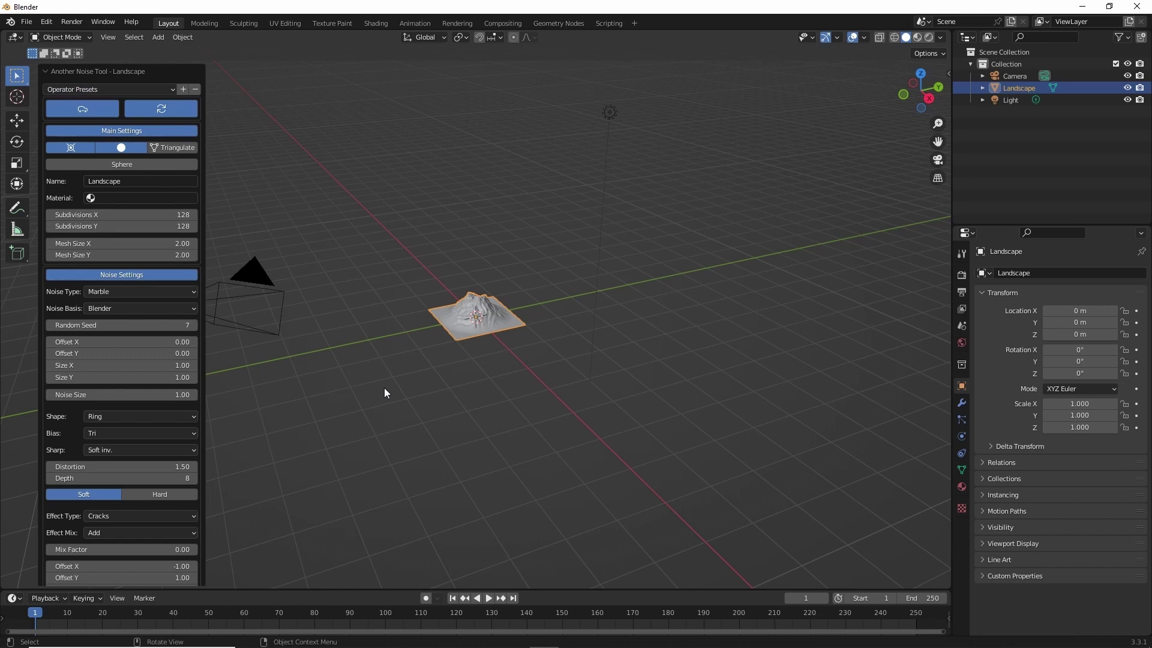
Orbit and zoom in on the volcano, then dismiss the landscape generation settings
middle_drag(384, 389, 370, 357)
scroll(456, 298, up, 5)
middle_drag(431, 324, 390, 312)
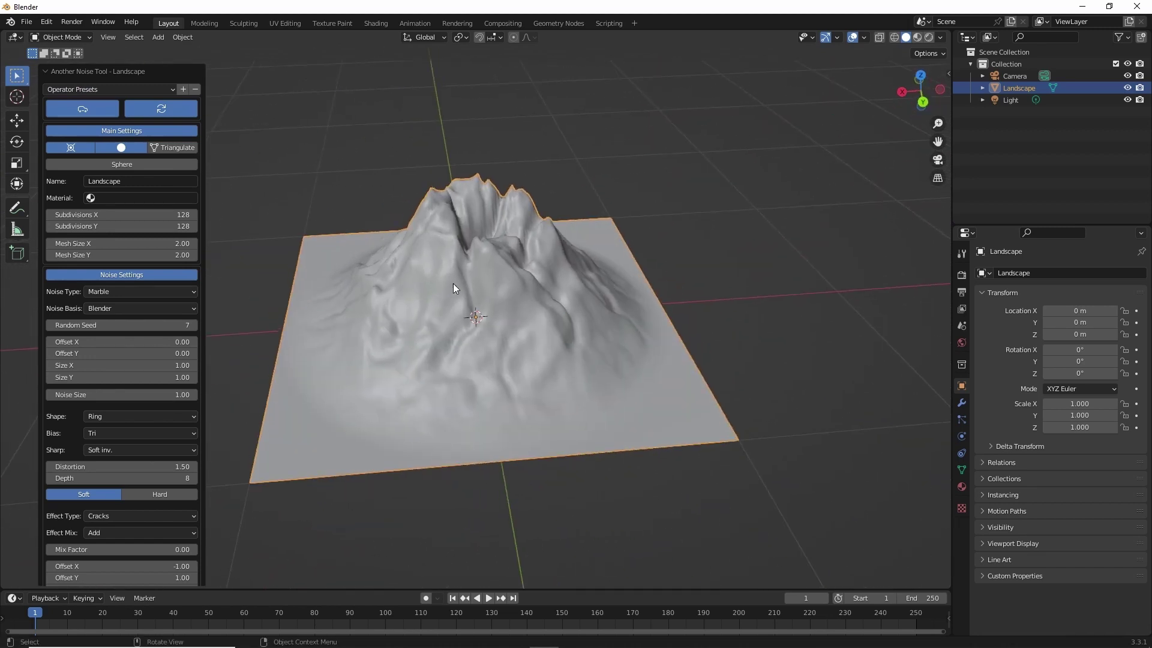
middle_drag(453, 283, 525, 285)
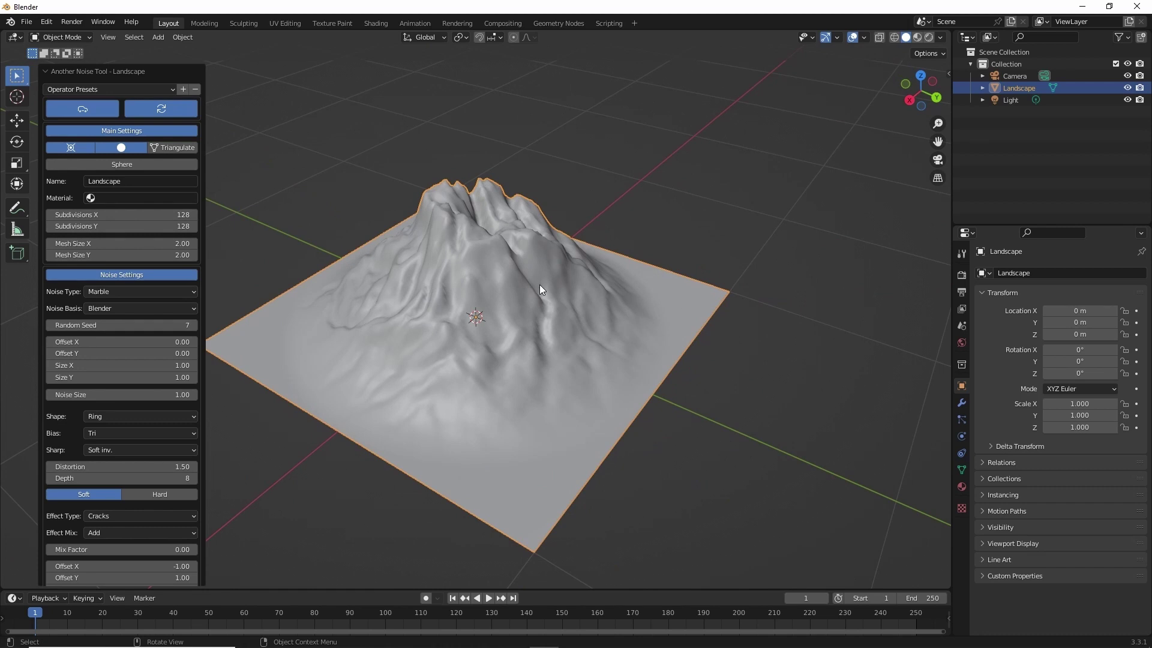
click(540, 284)
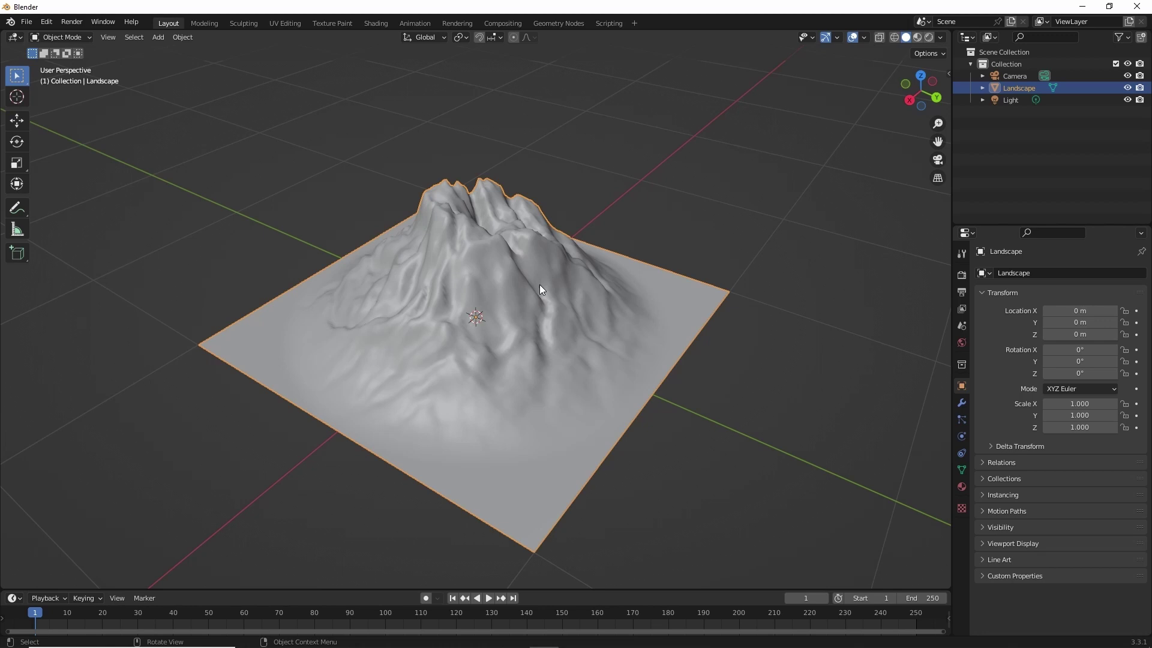
Run Landscape Eroder from the sidebar's Create tab Landscape Tools on the volcano
middle_drag(539, 284, 532, 268)
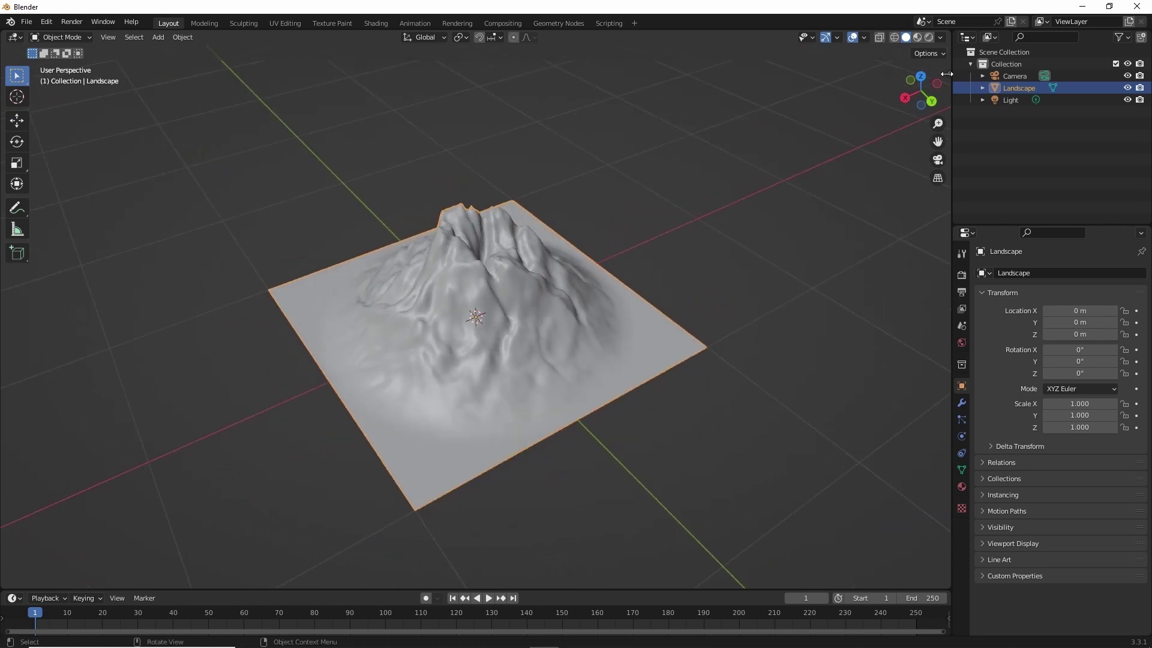
click(947, 75)
click(945, 178)
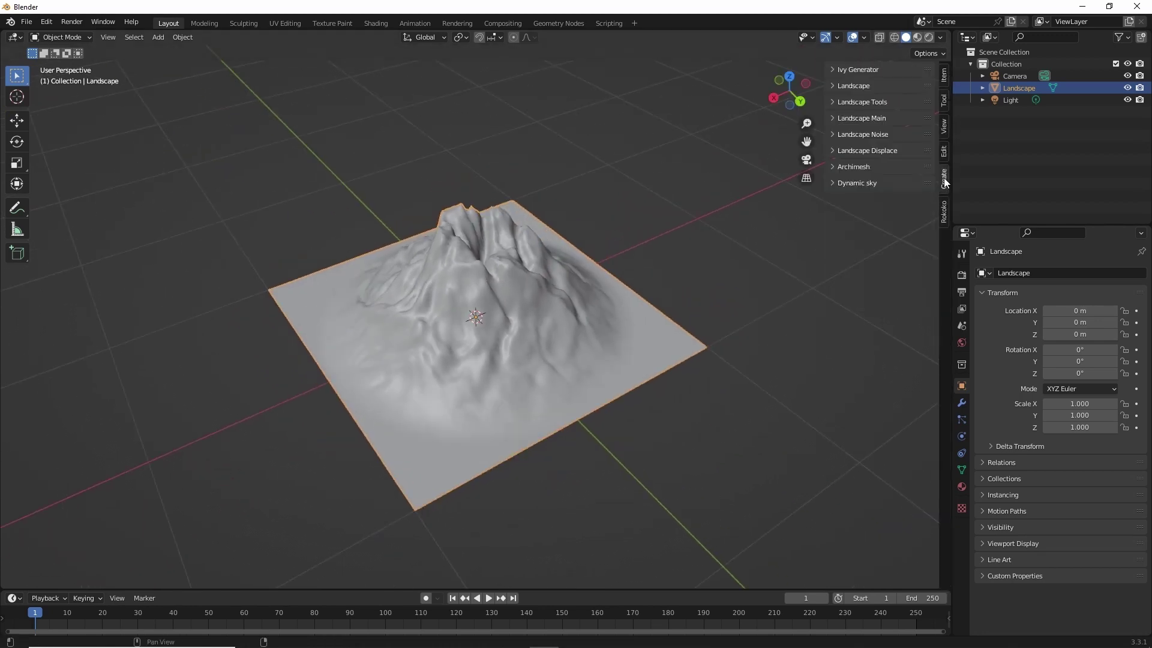
click(835, 102)
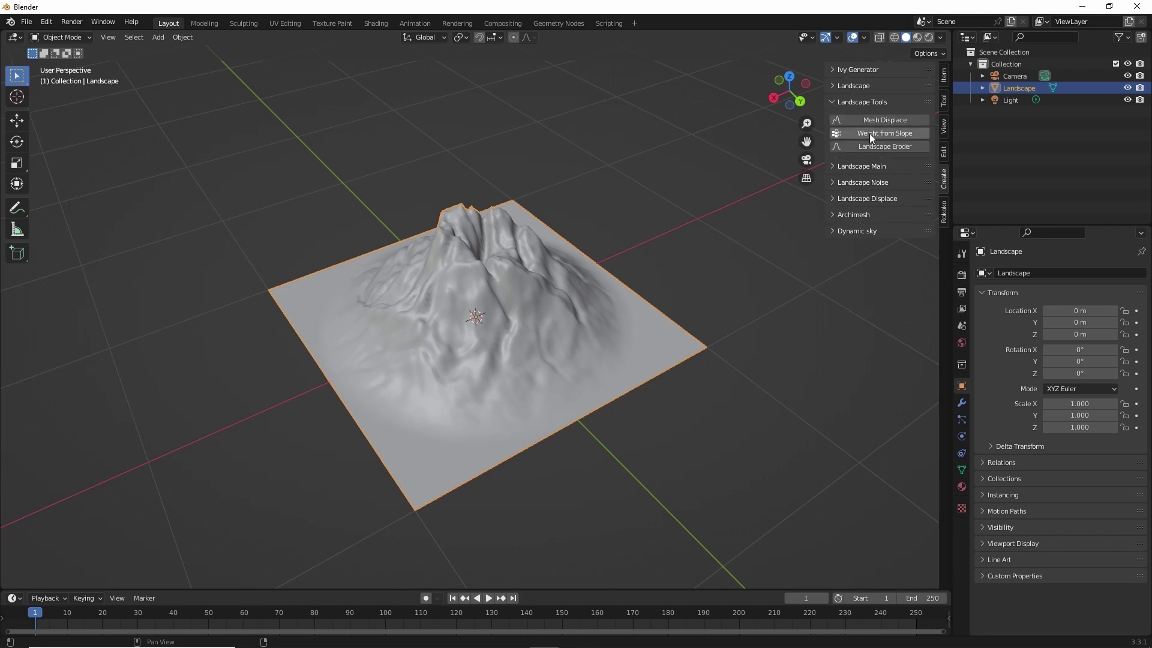
click(887, 148)
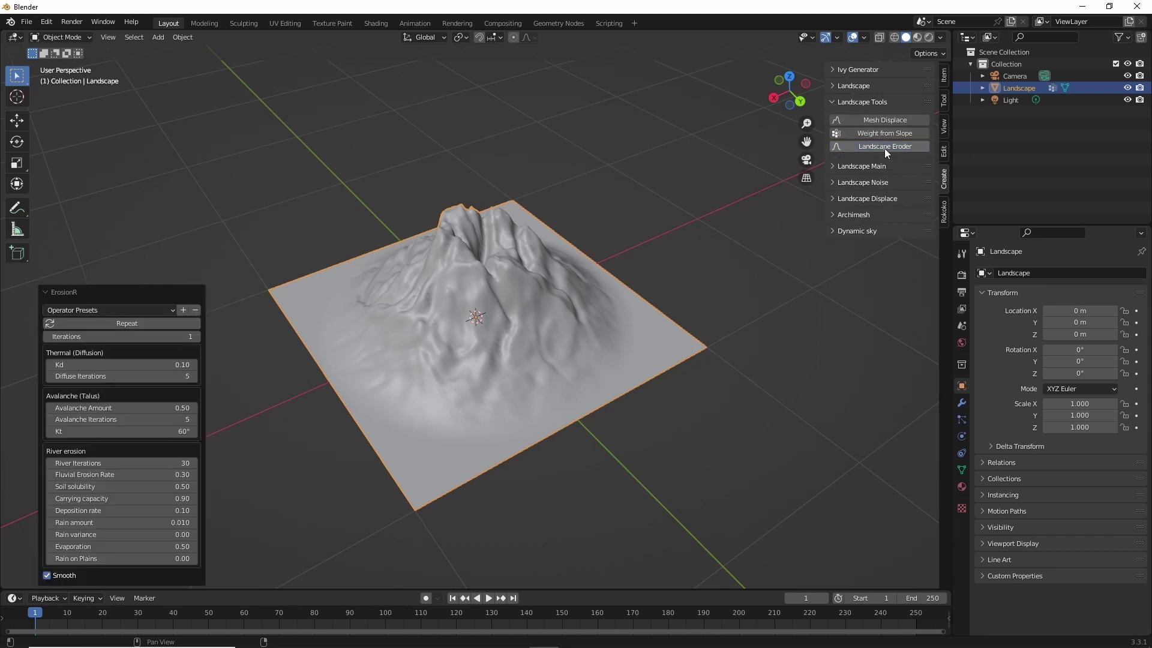
Switch the volcano into Weight Paint mode
click(82, 38)
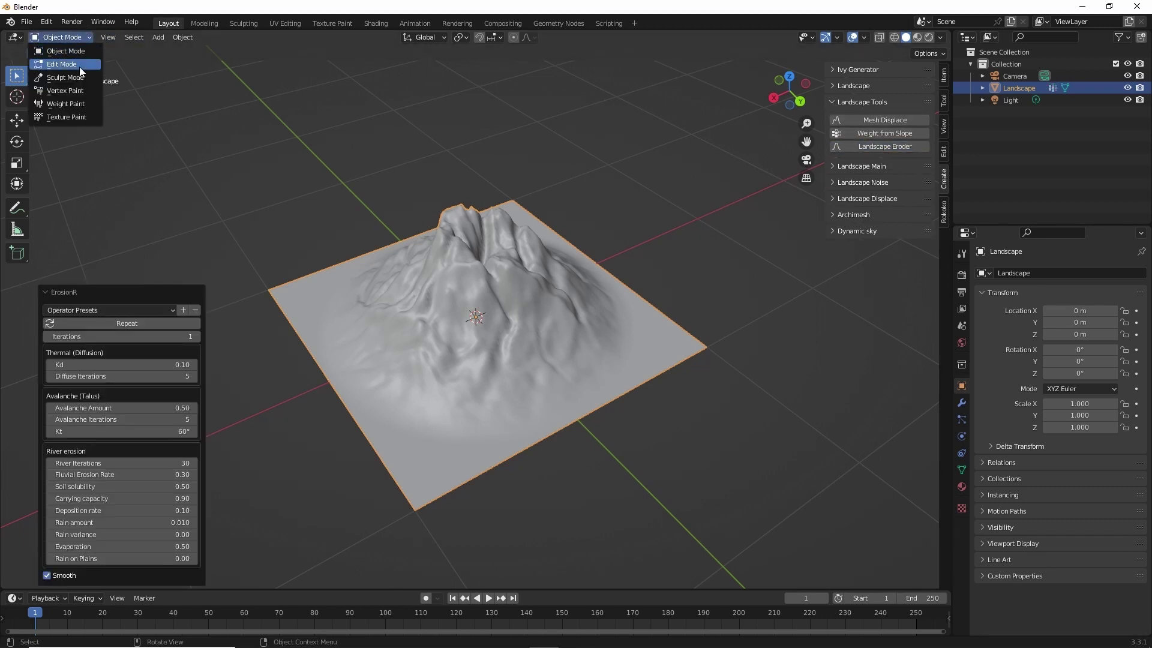
click(75, 105)
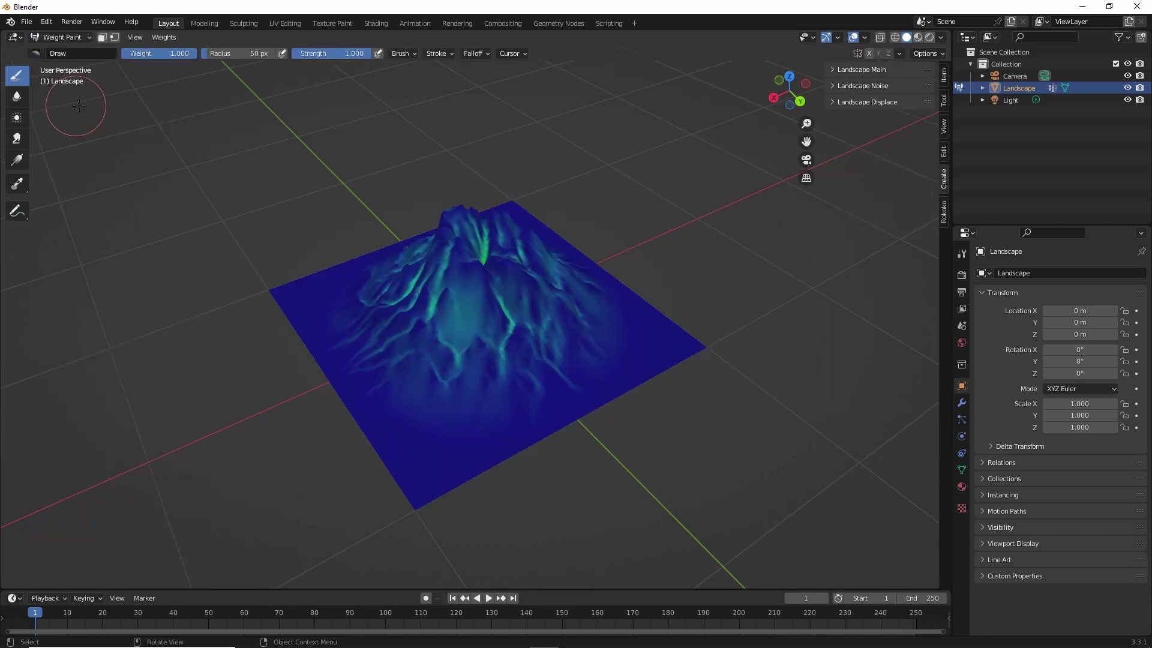
mouse_move(227, 144)
middle_down()
mouse_move(307, 192)
mouse_move(418, 321)
middle_up()
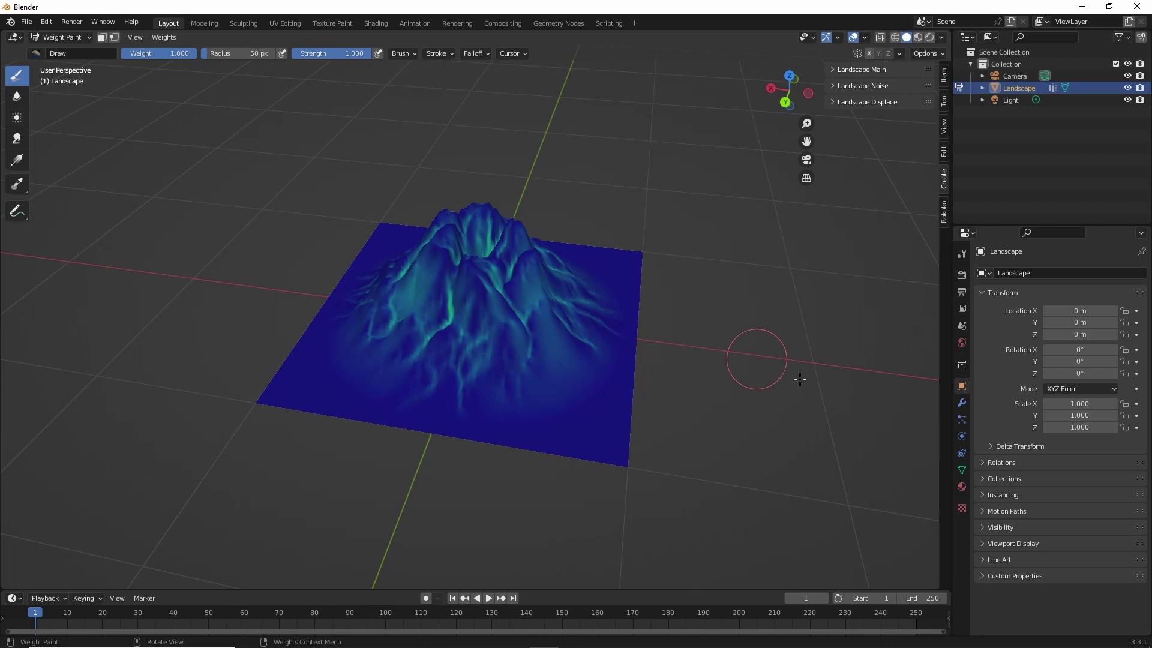
Show the 'water' vertex group from Object Data properties and view the channels from above
click(962, 467)
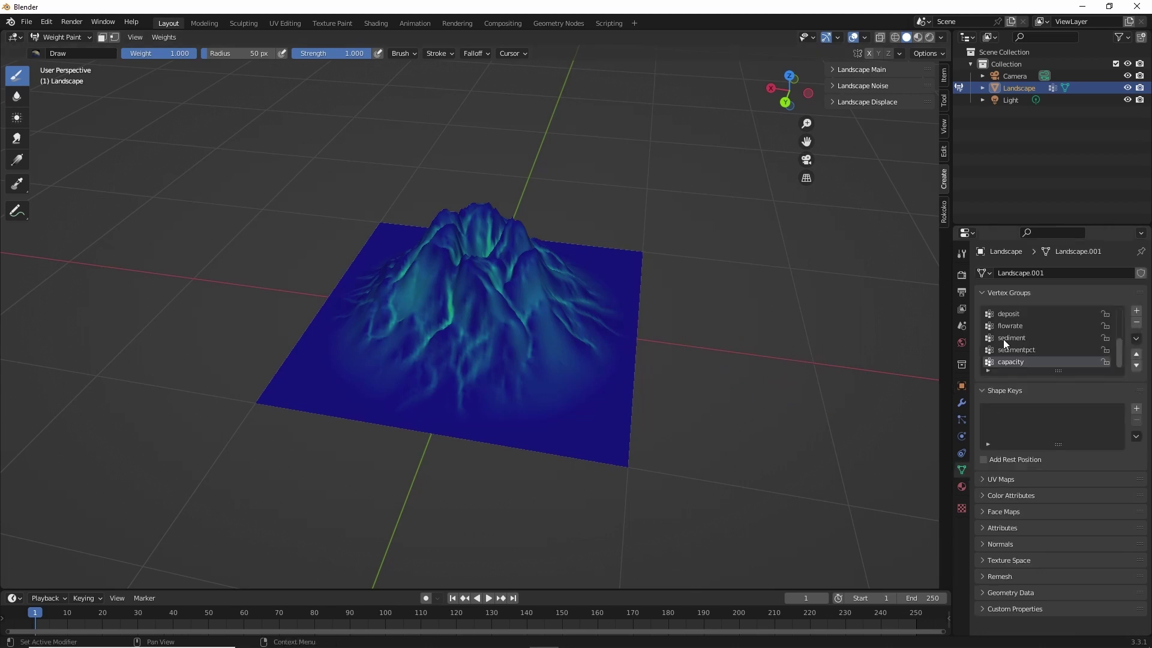
scroll(1018, 341, up, 1)
scroll(1018, 341, up, 1)
scroll(1018, 340, up, 1)
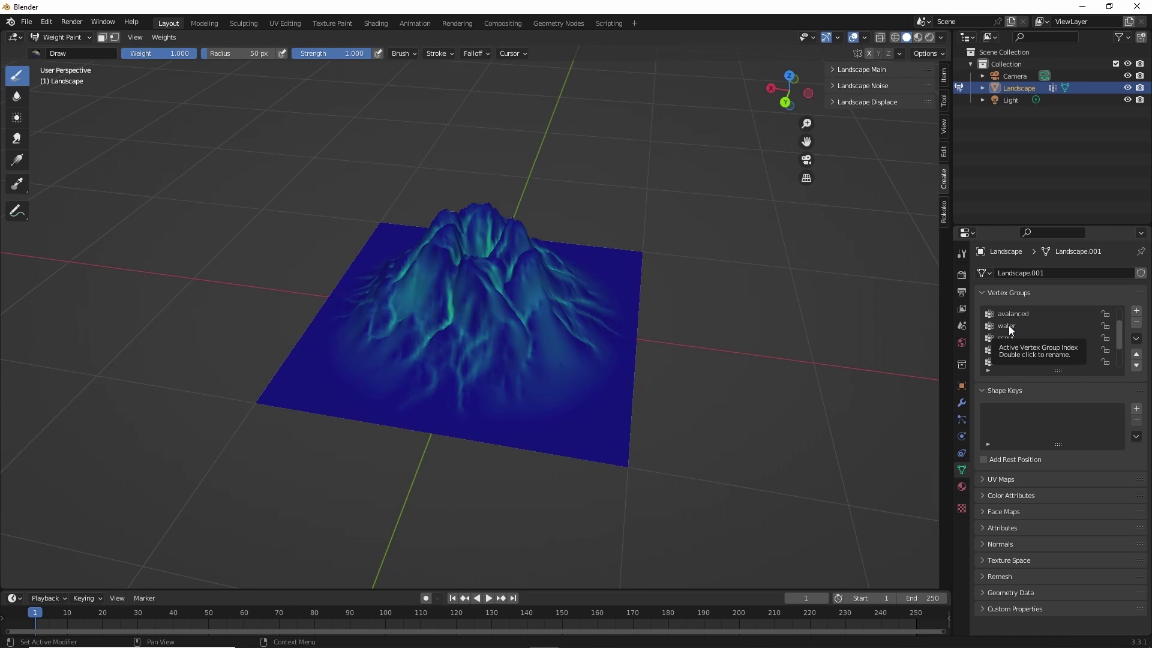
click(1009, 325)
middle_drag(918, 329, 798, 327)
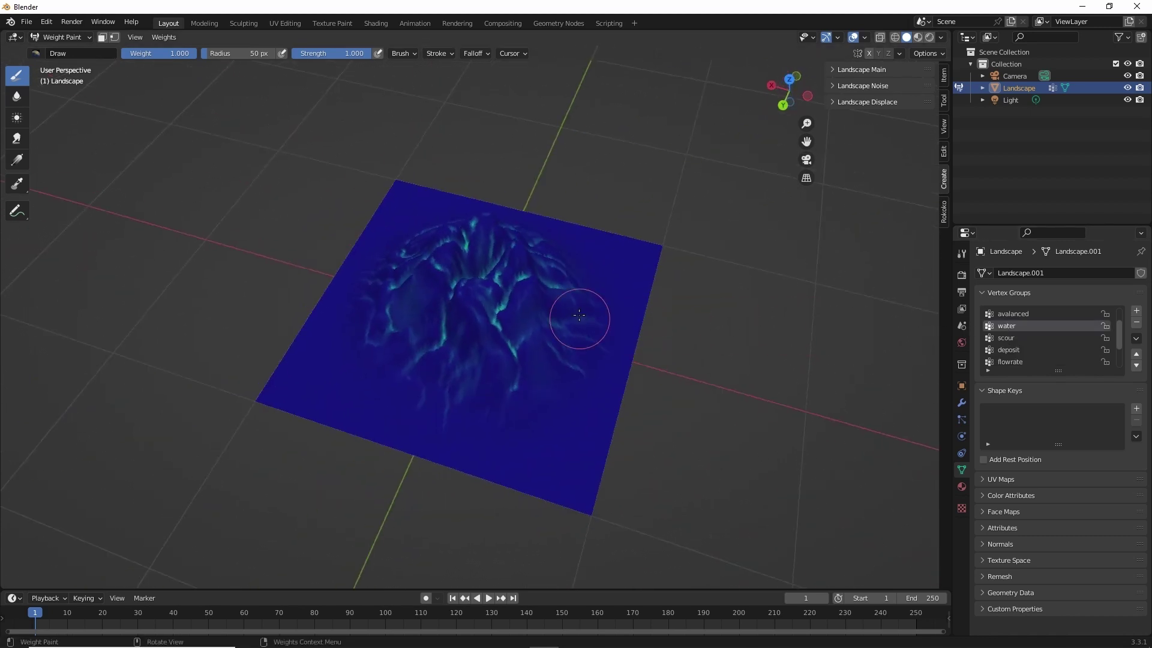
middle_drag(580, 320, 701, 297)
middle_drag(619, 292, 551, 323)
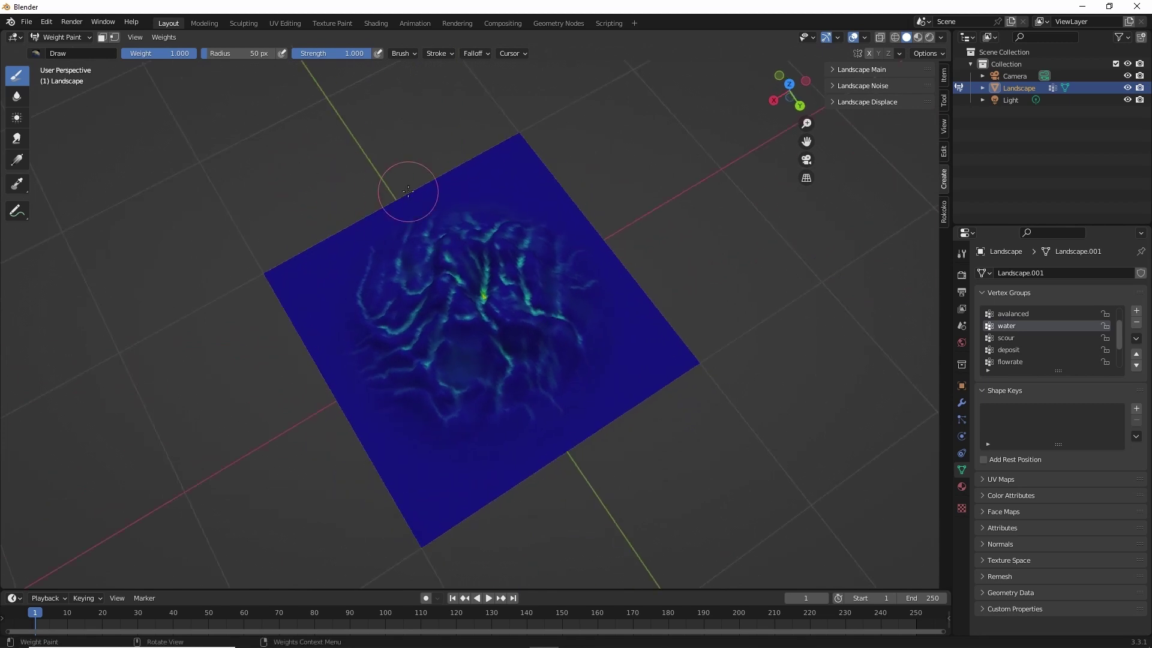
In Vertex Paint mode, apply Vertex Color from Weight and inspect the darkened landscape
click(60, 38)
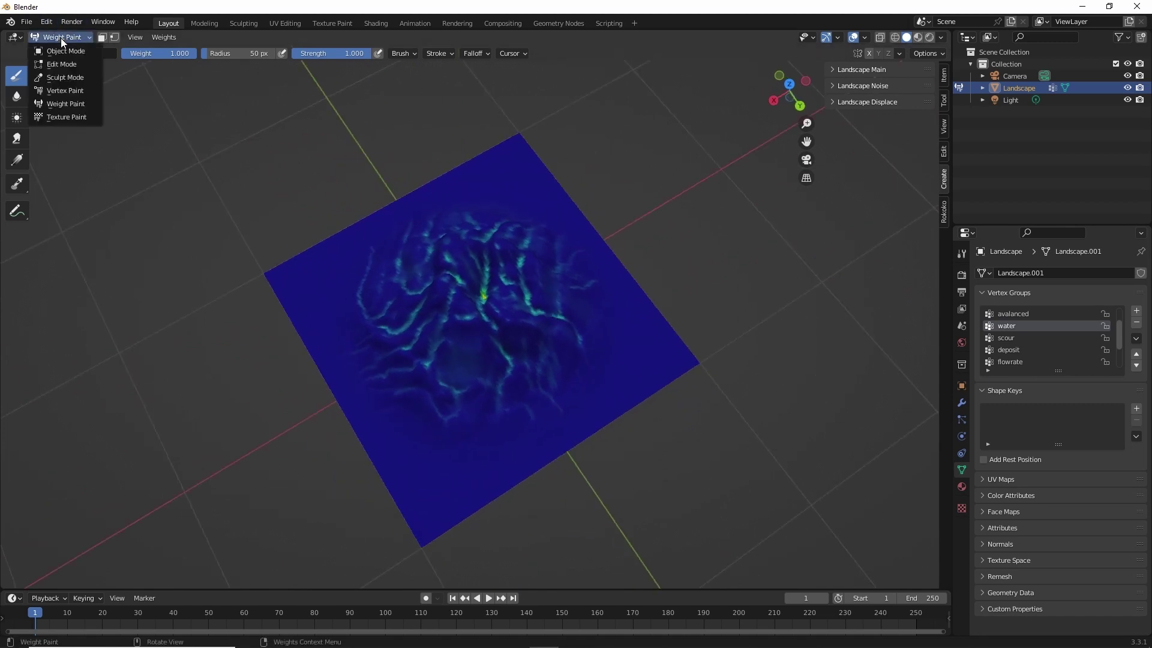
click(77, 91)
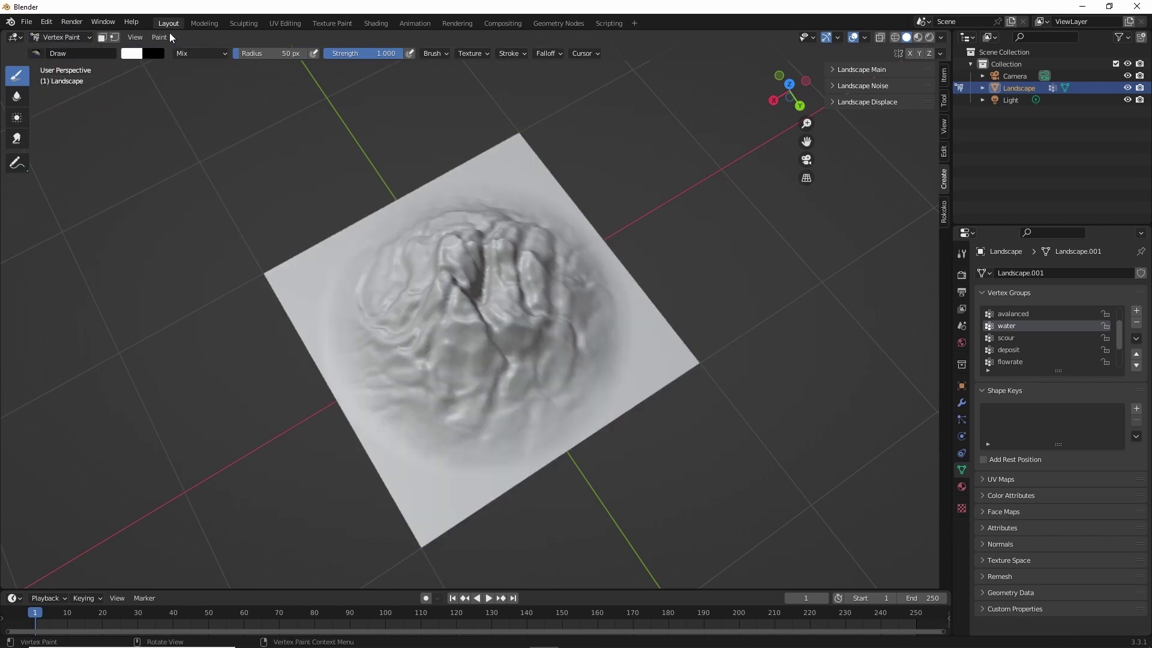
click(161, 36)
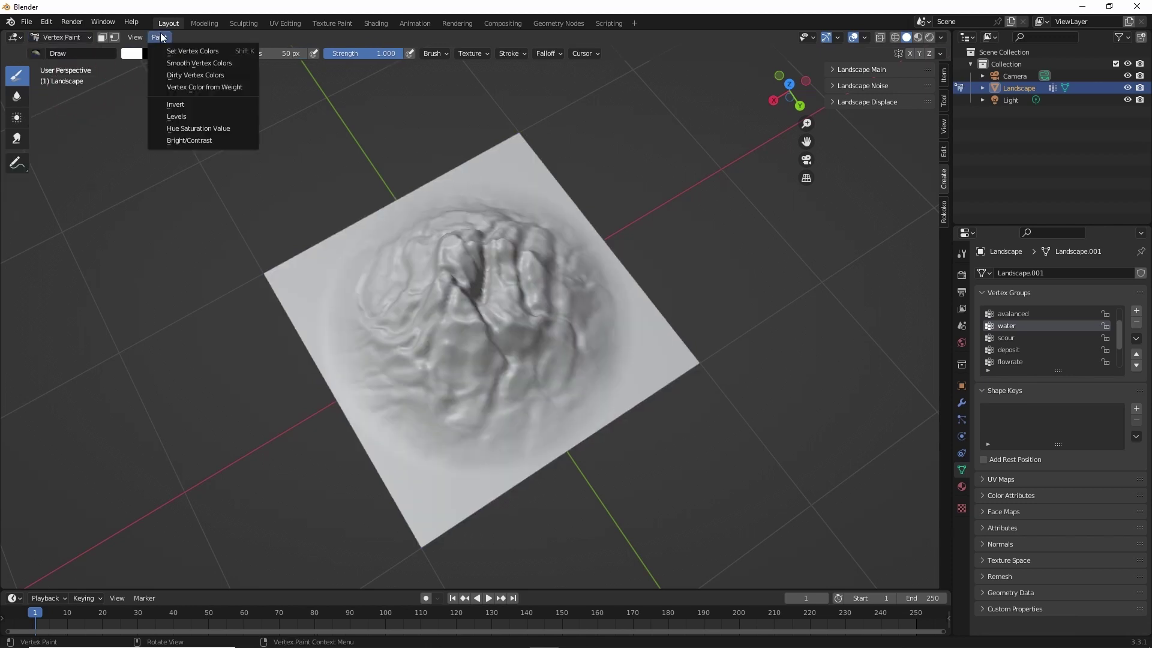
click(197, 87)
middle_drag(198, 80, 240, 27)
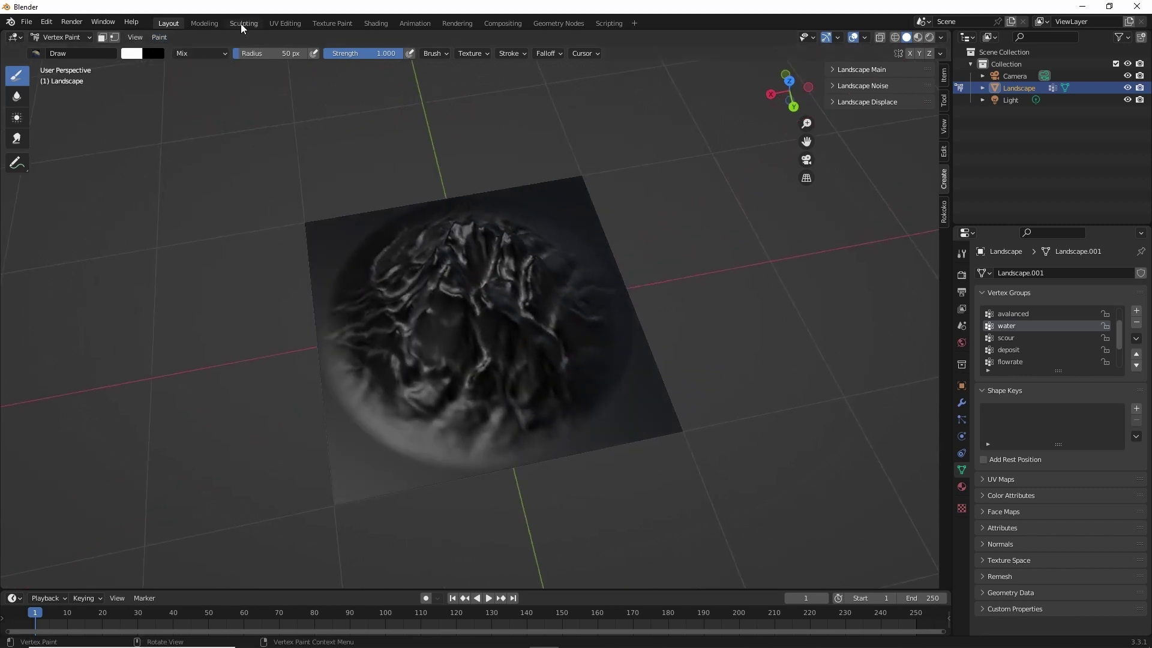
Create a new landscape material in the Shading workspace and delete its Principled BSDF
click(375, 23)
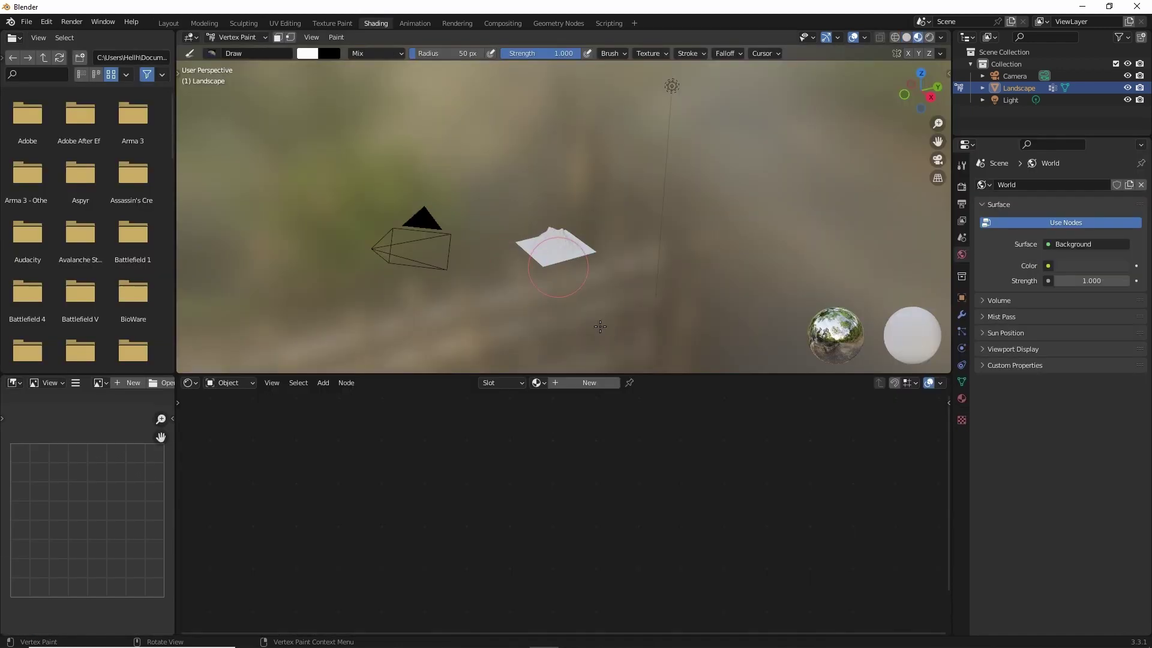
click(597, 382)
click(510, 407)
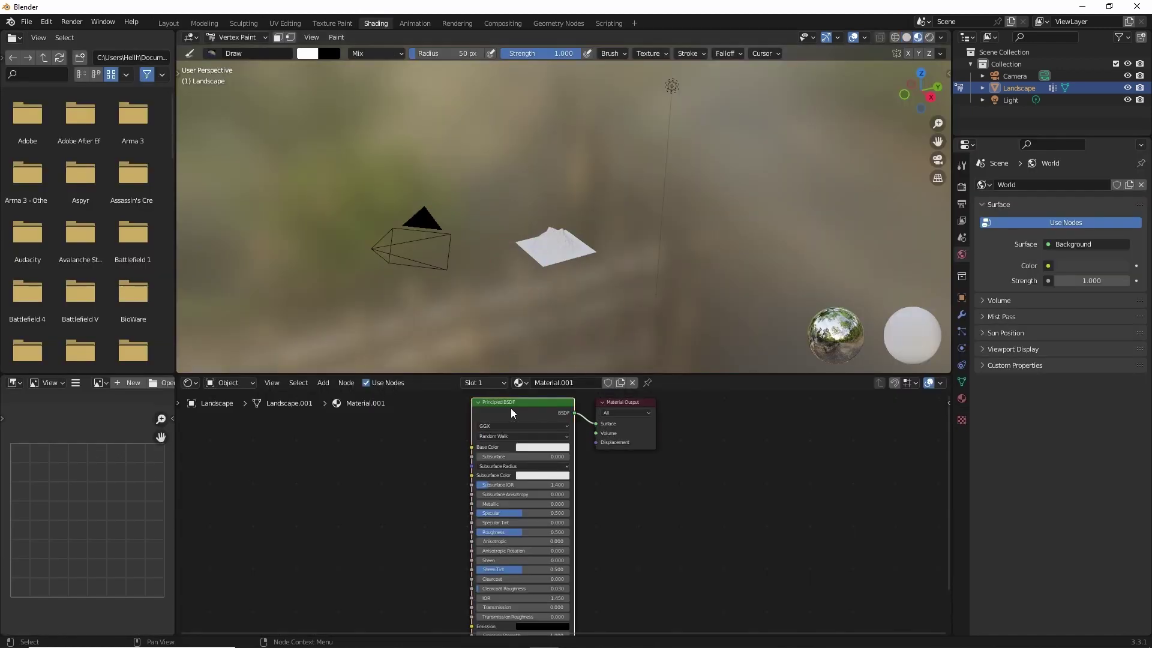
key(Delete)
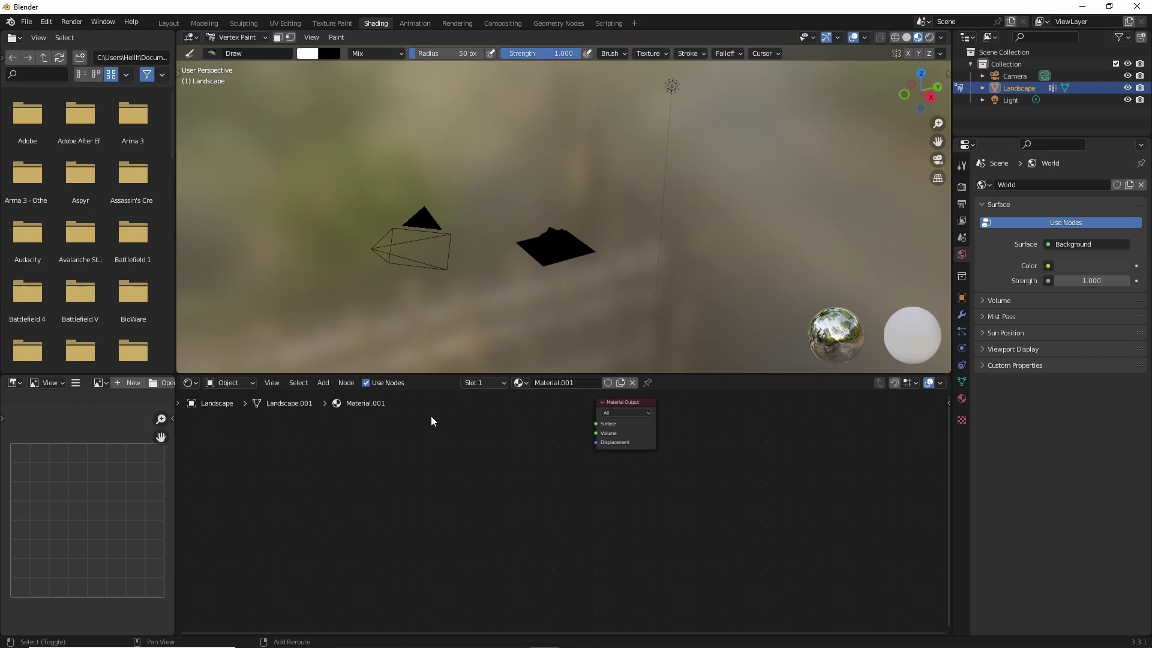
Add a Color Attribute node and a ColorRamp beside it, moving Material Output right
key(shift+a)
click(430, 416)
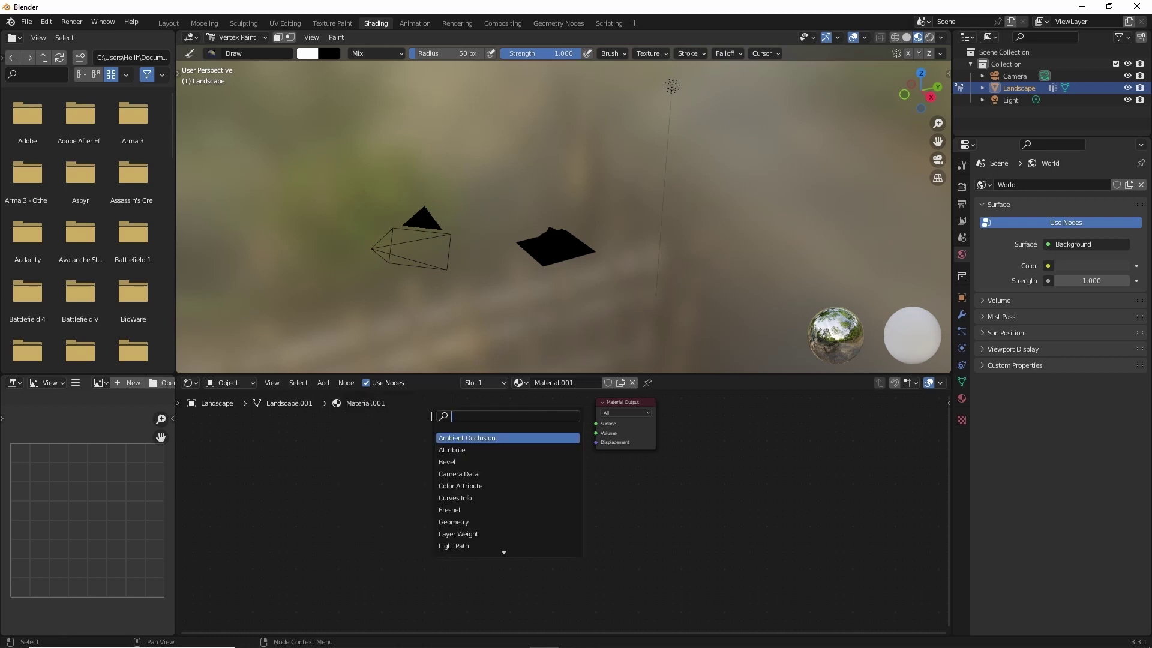
text(col)
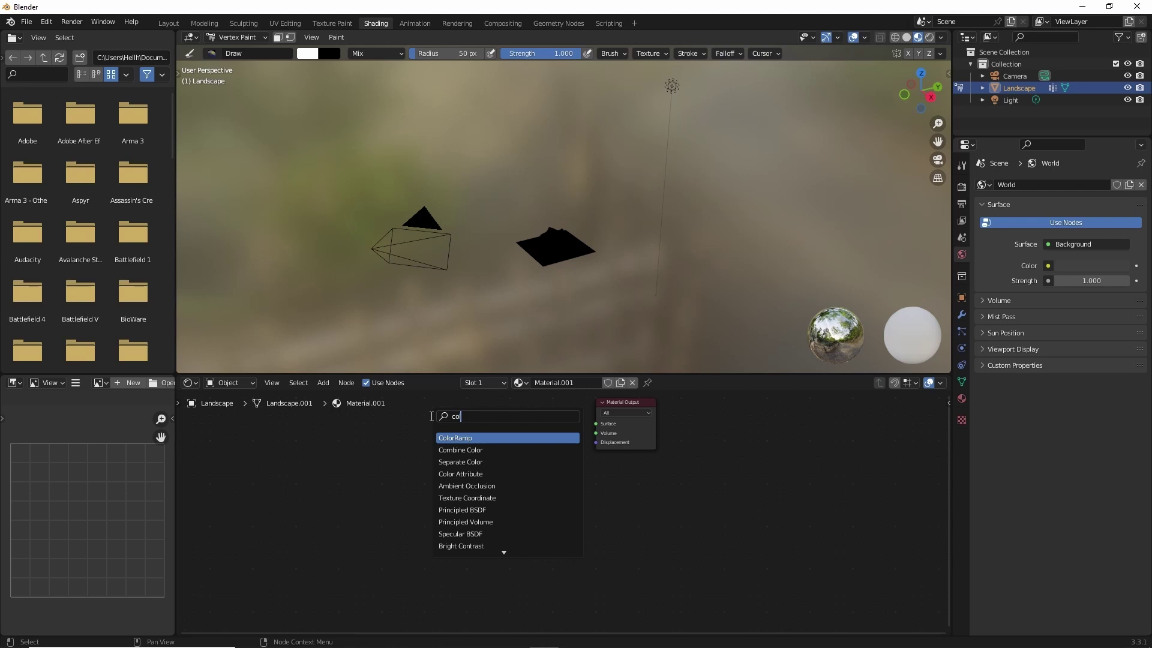
click(450, 473)
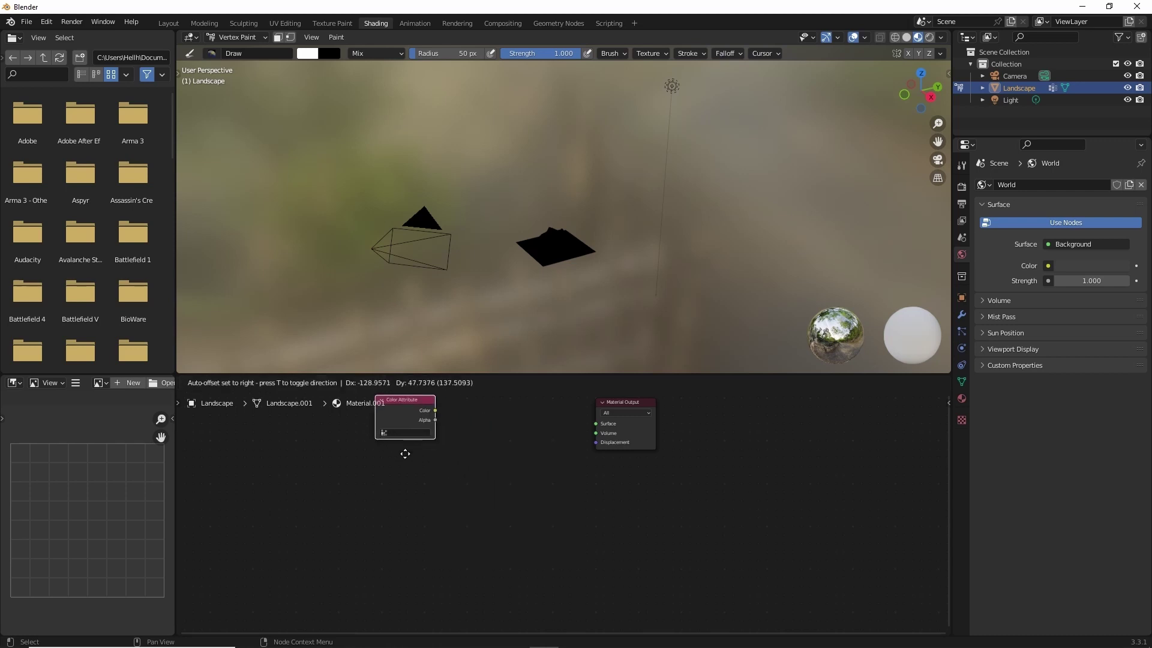
key(shift+a)
click(476, 454)
text(c)
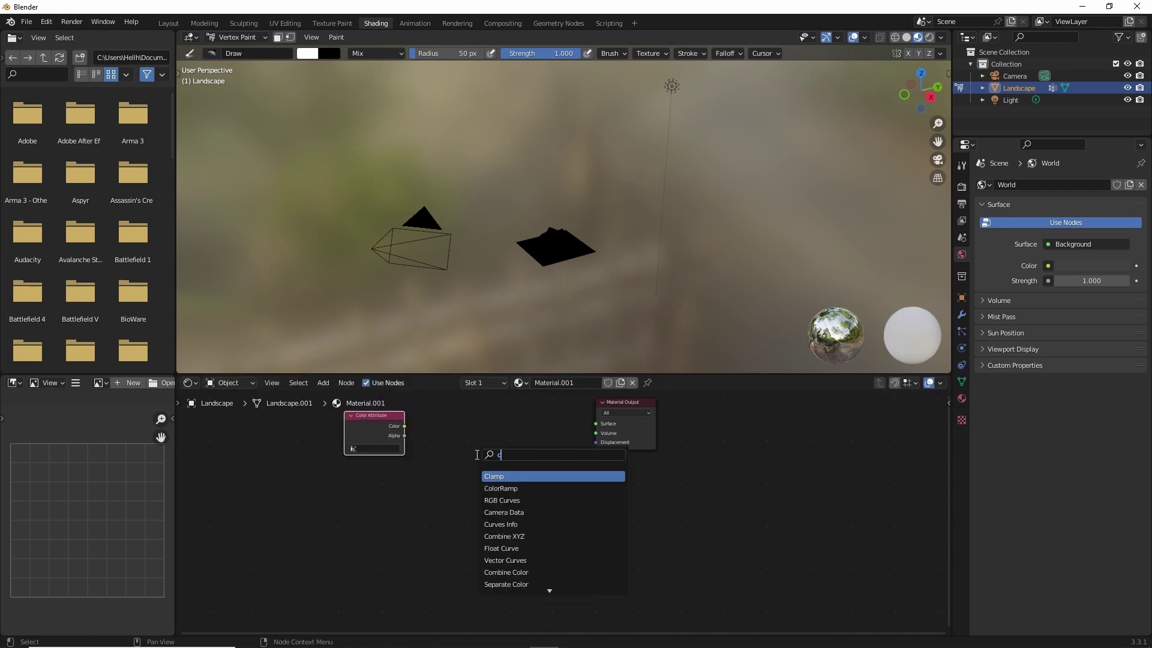
text(o)
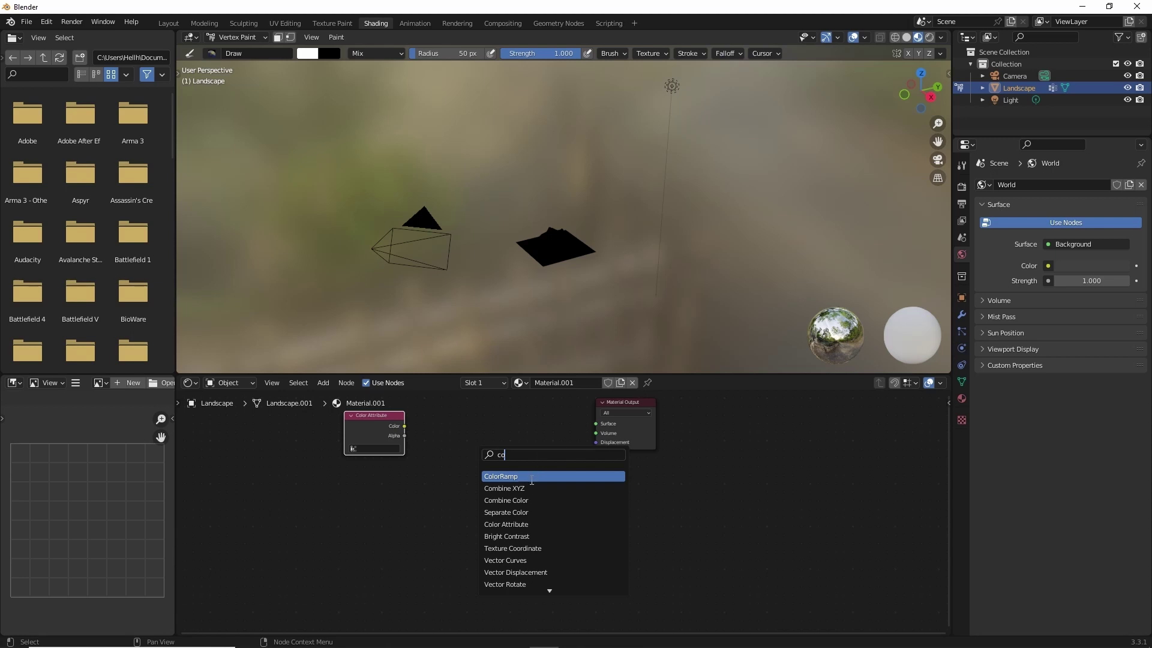
click(531, 479)
click(484, 433)
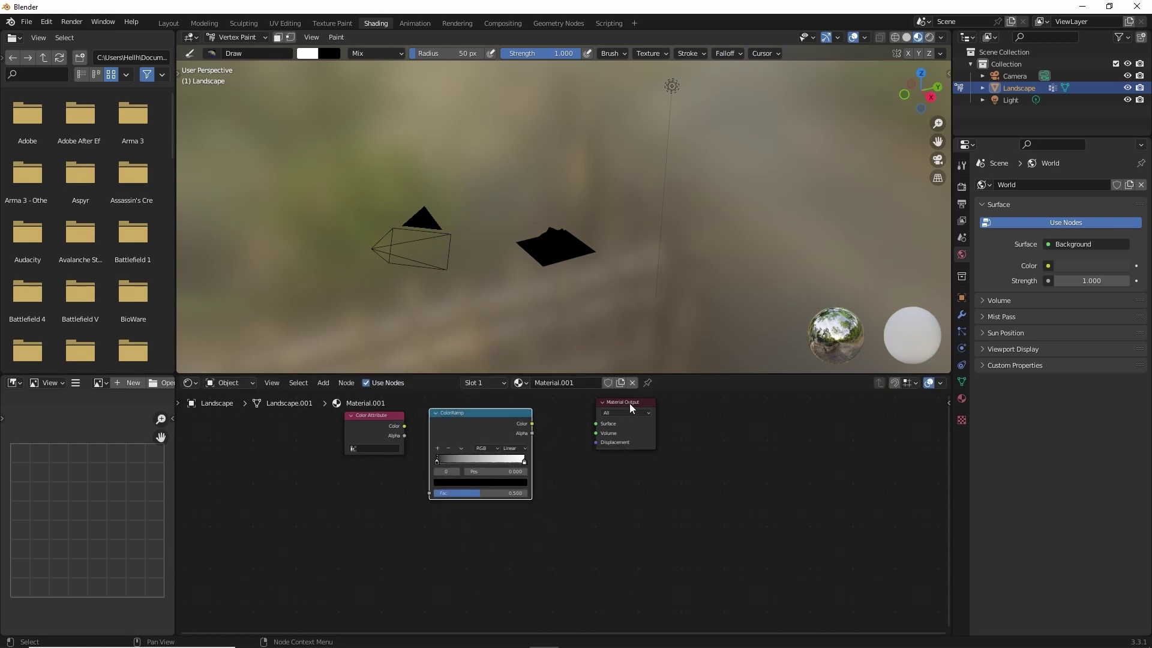
drag(629, 404, 695, 410)
Add a Mix Shader node before the Material Output
key(shift+a)
click(601, 430)
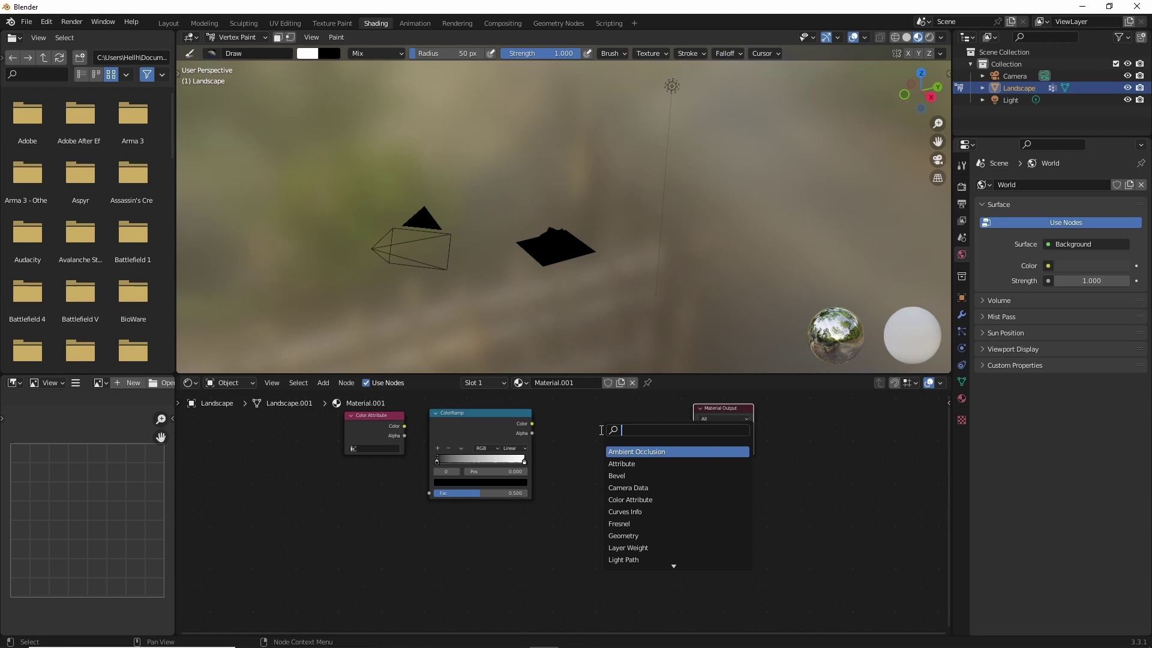
text(mix)
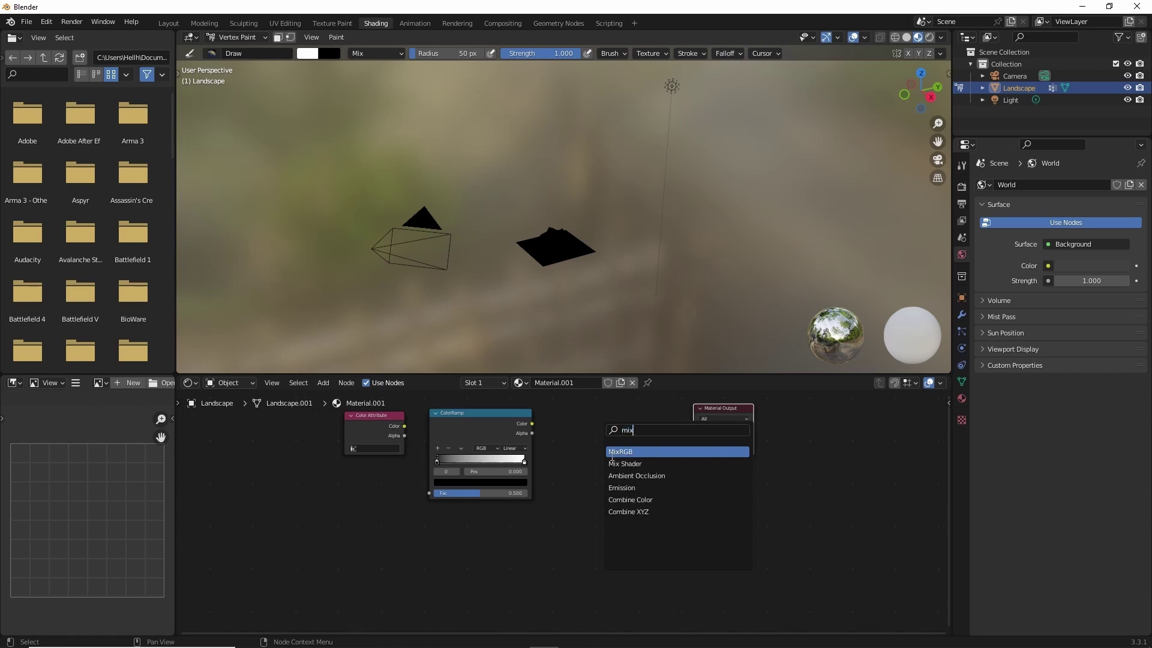
click(623, 464)
click(615, 430)
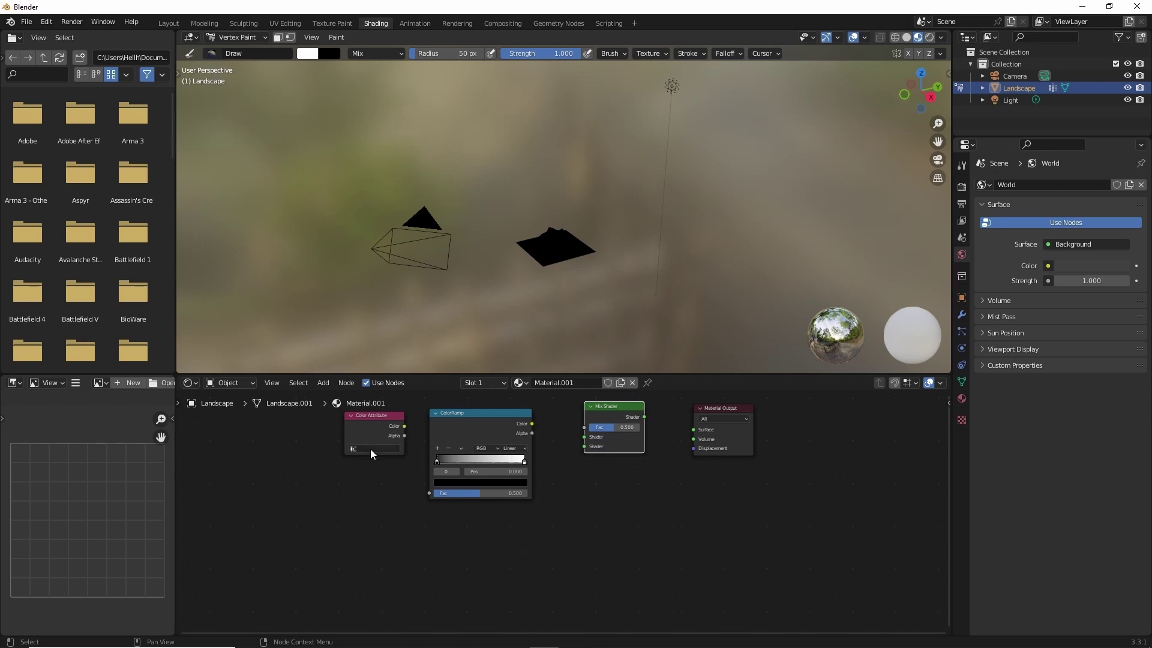
Set Color Attribute to 'Col' and link Color→Fac→Mix Fac, Shader→Surface
click(370, 449)
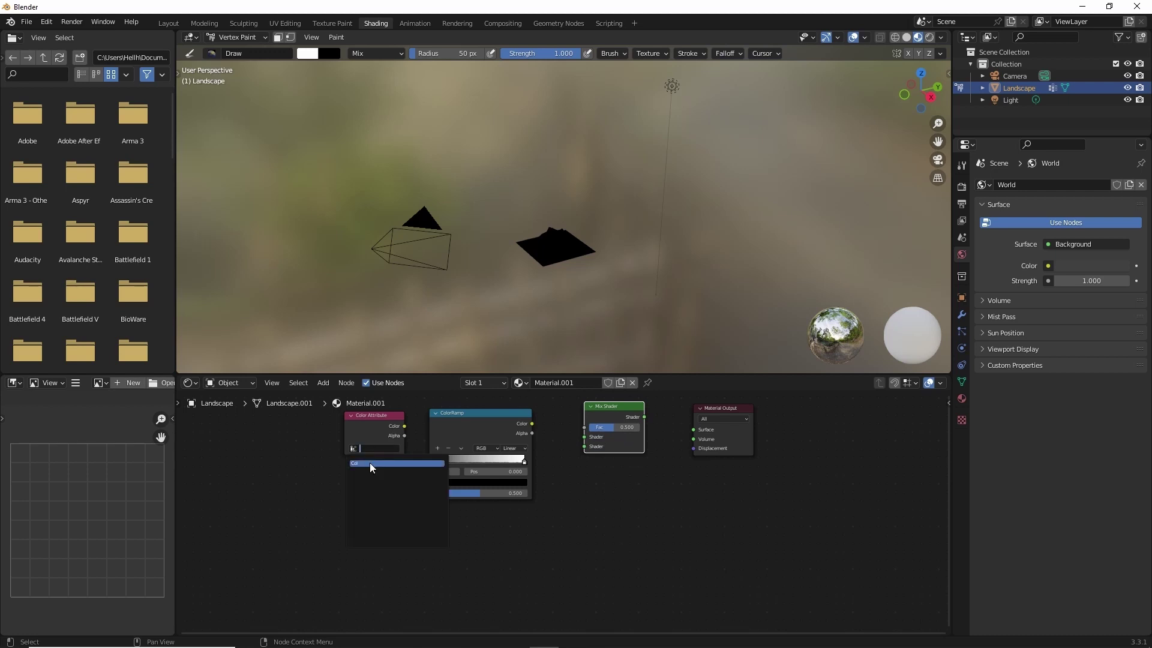
click(370, 463)
drag(406, 422, 429, 492)
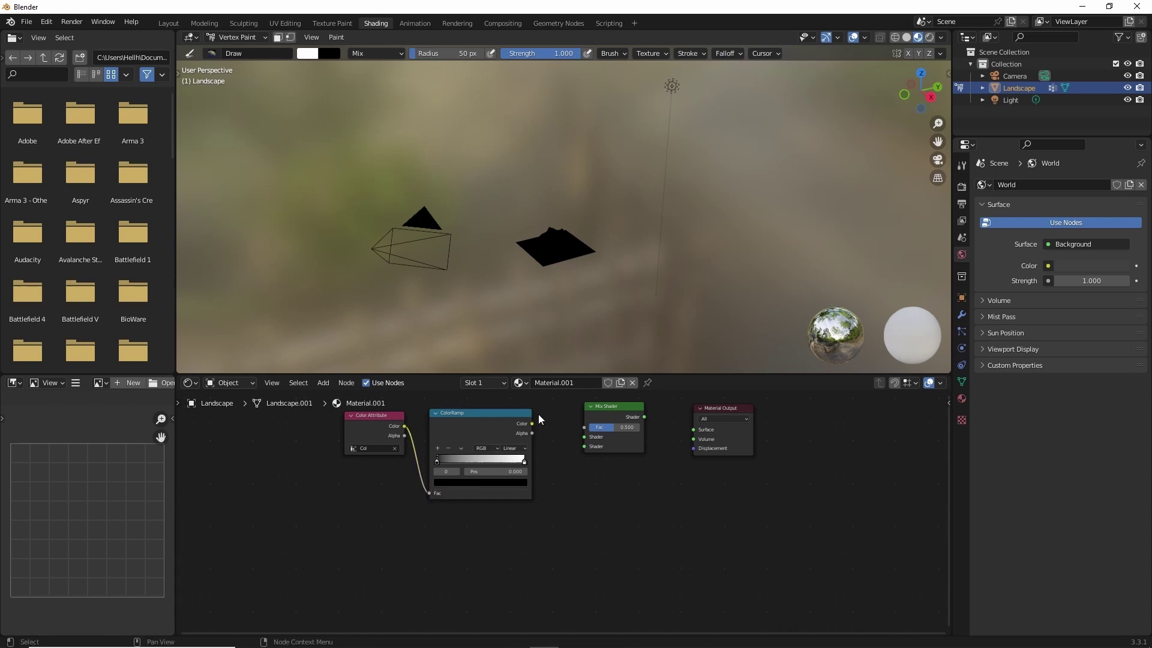
drag(533, 423, 696, 430)
scroll(618, 497, down, 2)
middle_drag(618, 497, 622, 542)
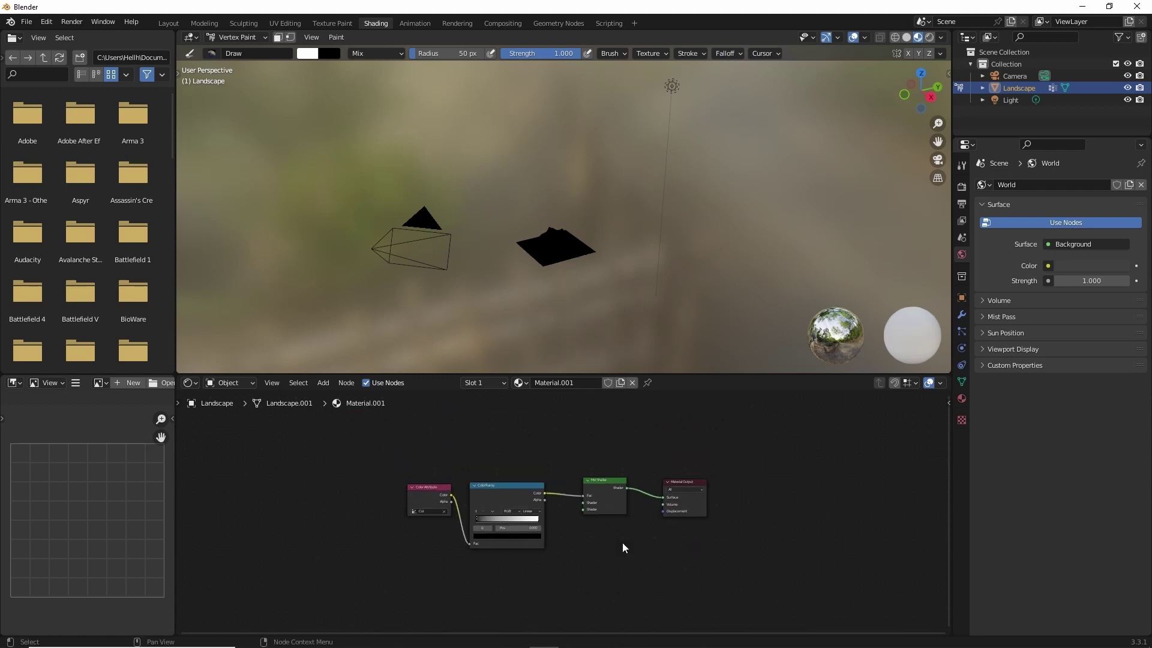
Add a Principled BSDF with near-black Base Color and Specular about 0.1
key(shift+a)
click(504, 417)
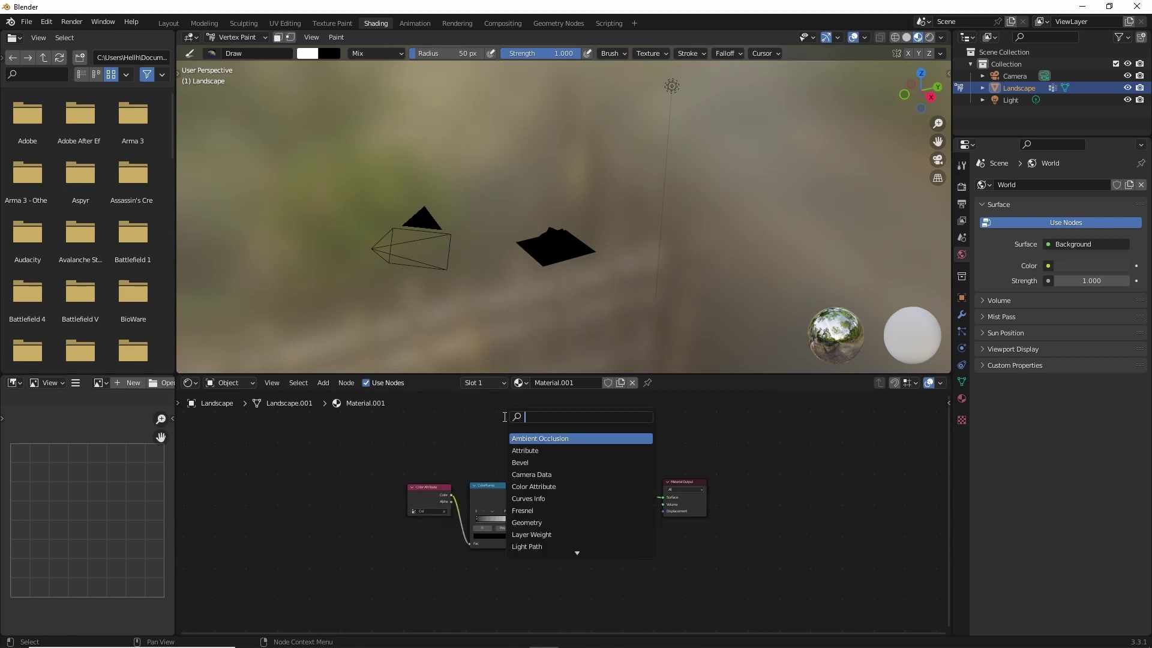
text(pr)
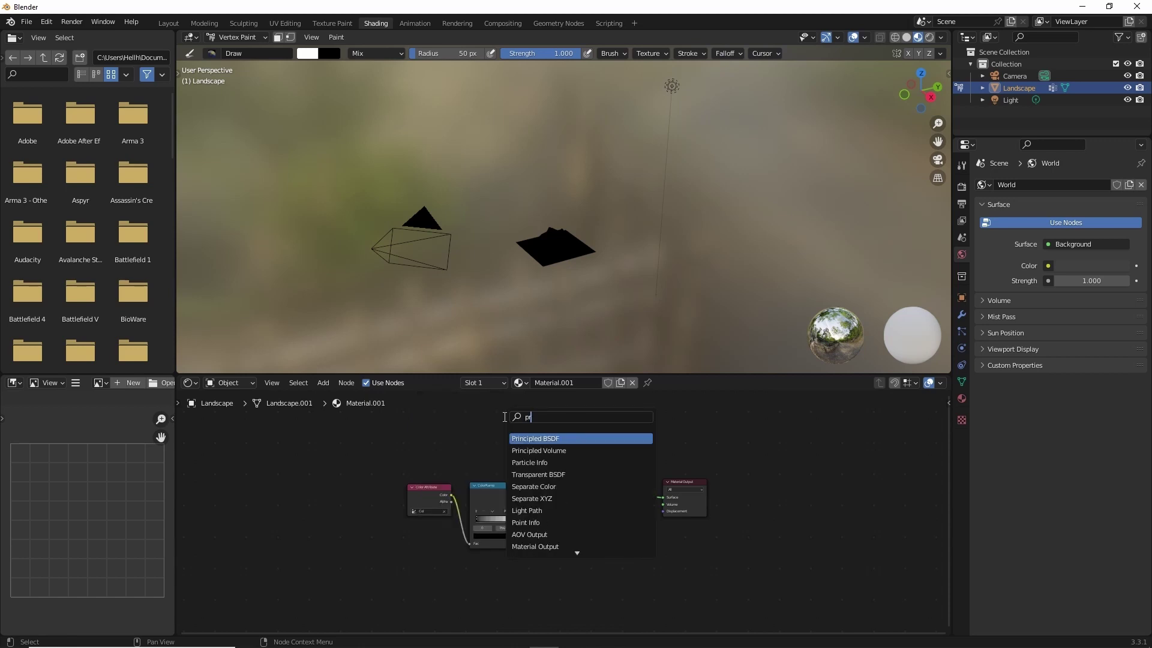
click(538, 439)
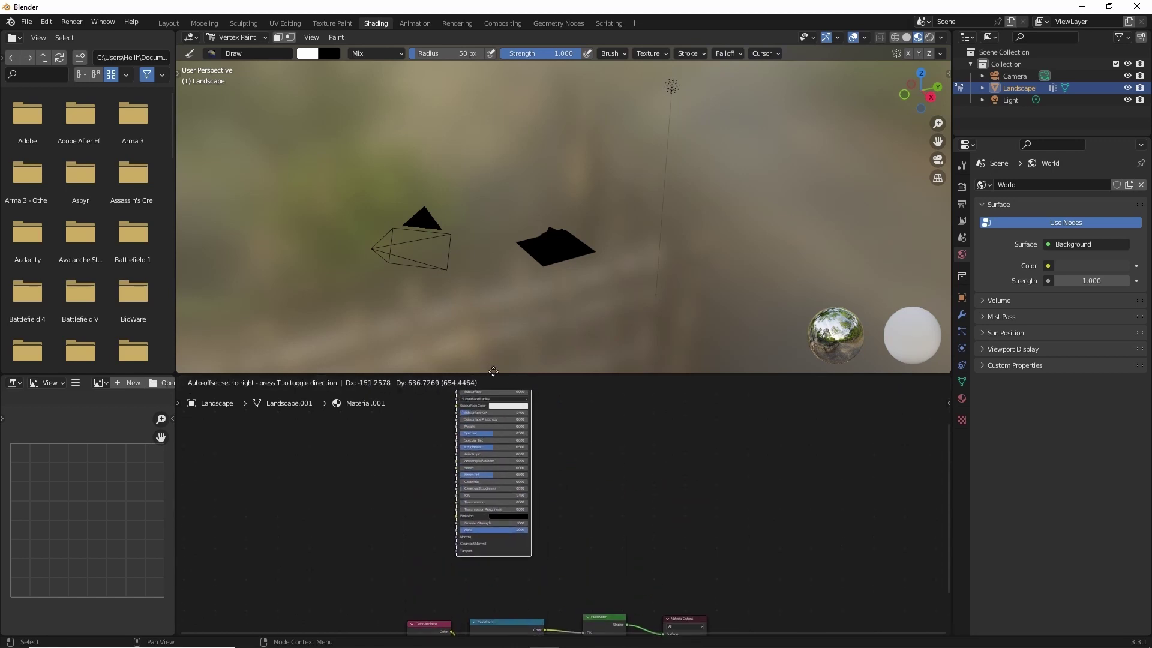
click(503, 462)
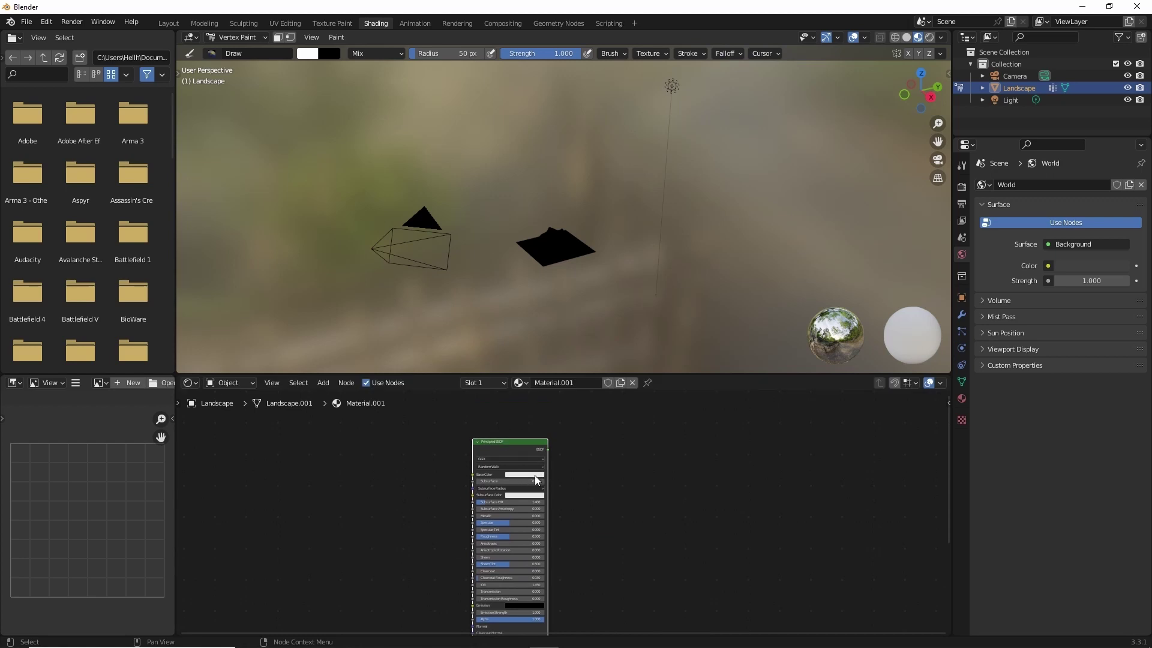
click(534, 476)
drag(559, 411, 559, 426)
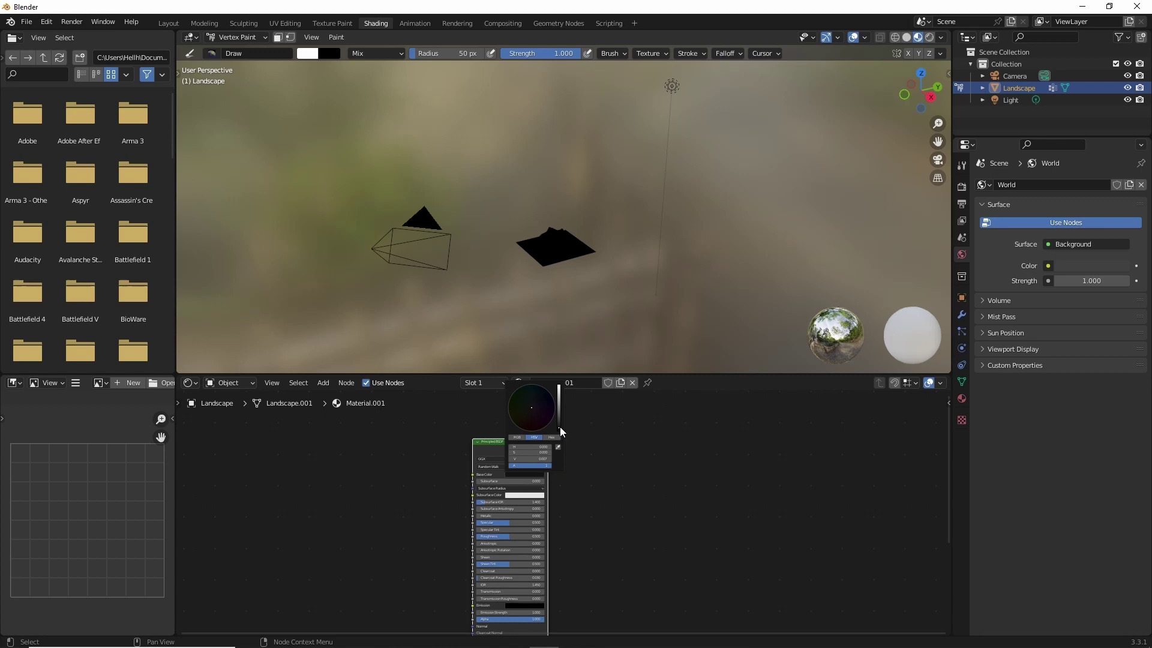
scroll(531, 516, up, 1)
scroll(470, 498, up, 3)
scroll(470, 497, up, 1)
drag(470, 496, 405, 495)
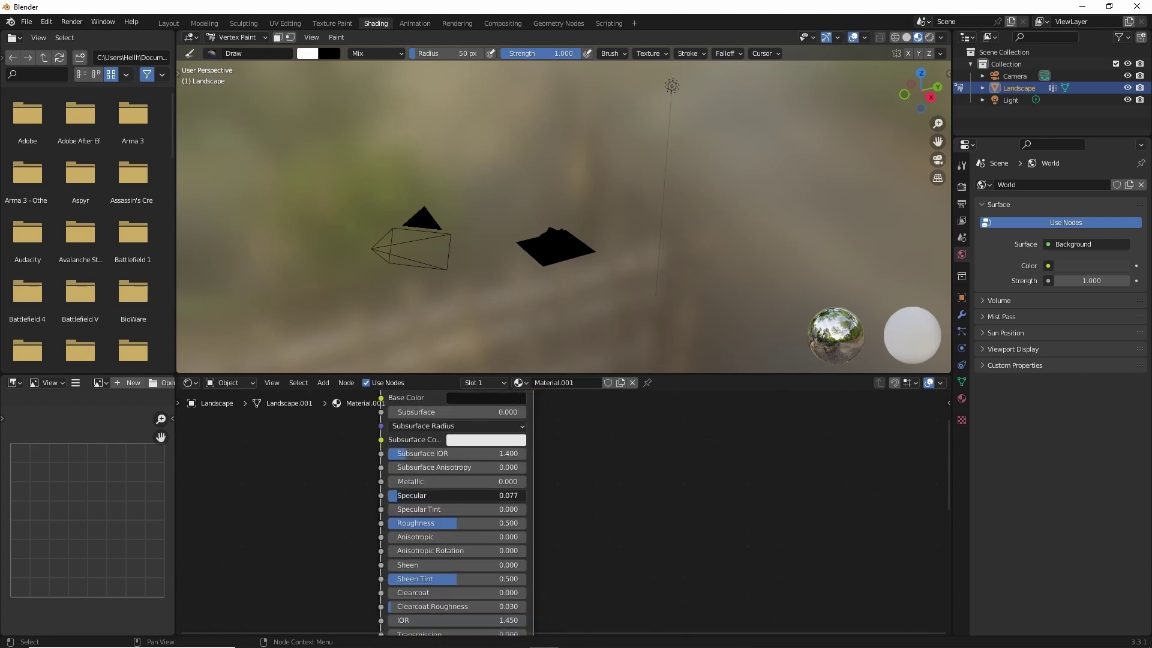
scroll(576, 460, down, 3)
scroll(549, 434, down, 2)
Connect the Principled BSDF to the Mix Shader's first Shader input
drag(549, 436, 581, 566)
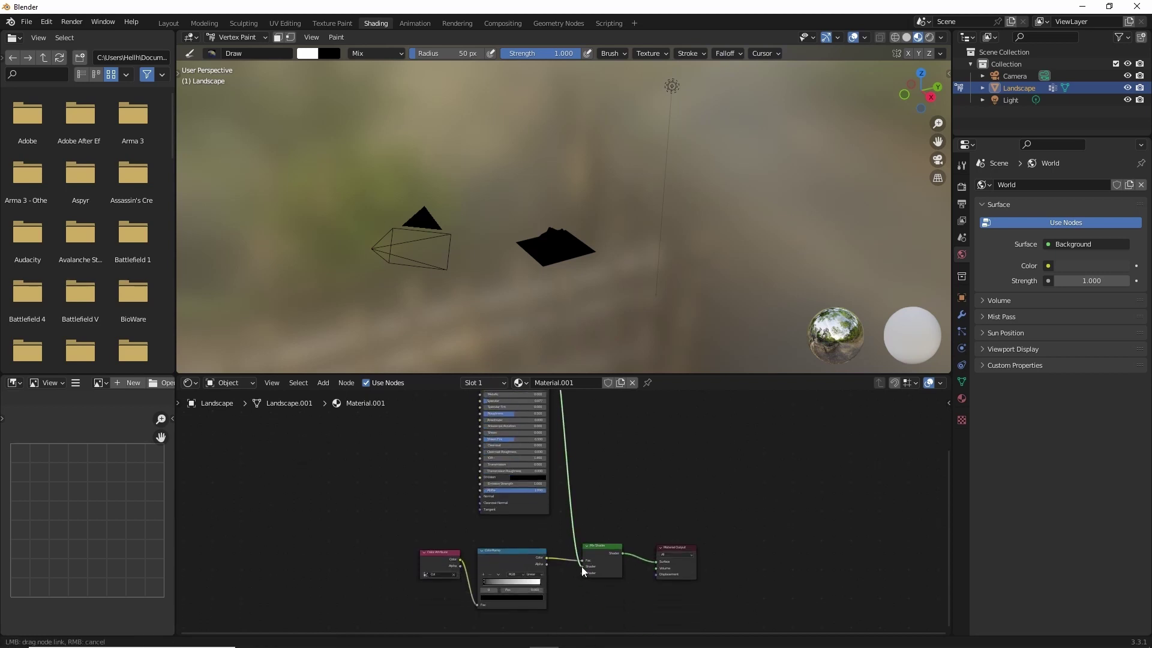
middle_drag(579, 603, 608, 498)
scroll(545, 536, up, 2)
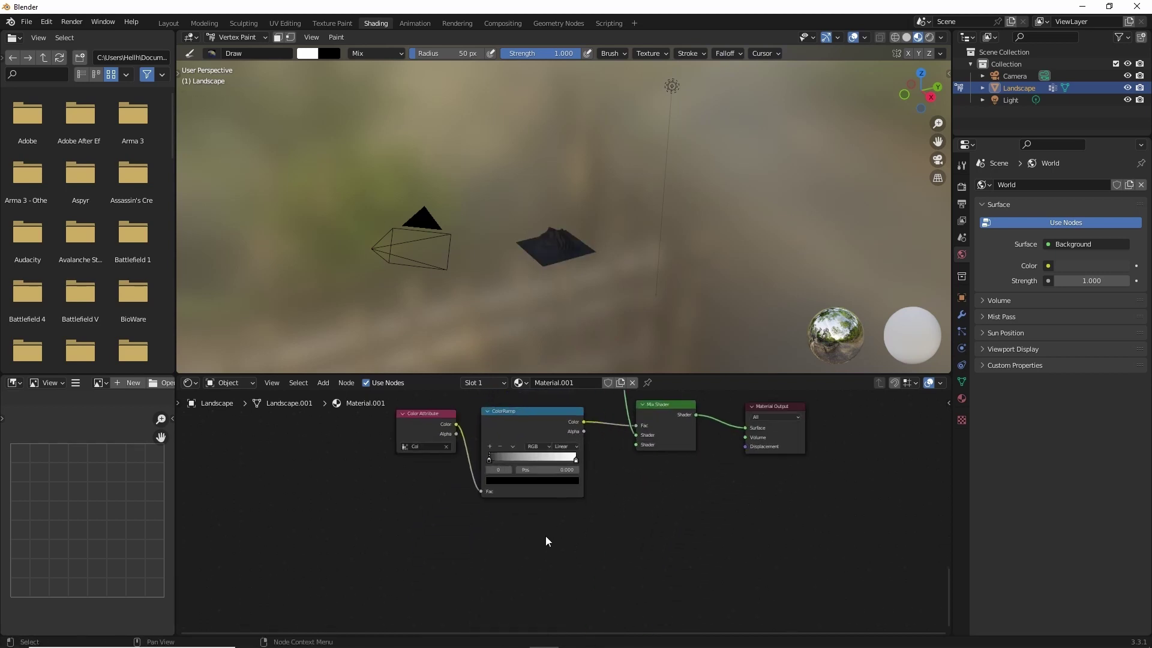
key(shift+a)
Place an Emission node below the ColorRamp, wire it to the second Shader socket, colour red, Strength 9.7
click(507, 506)
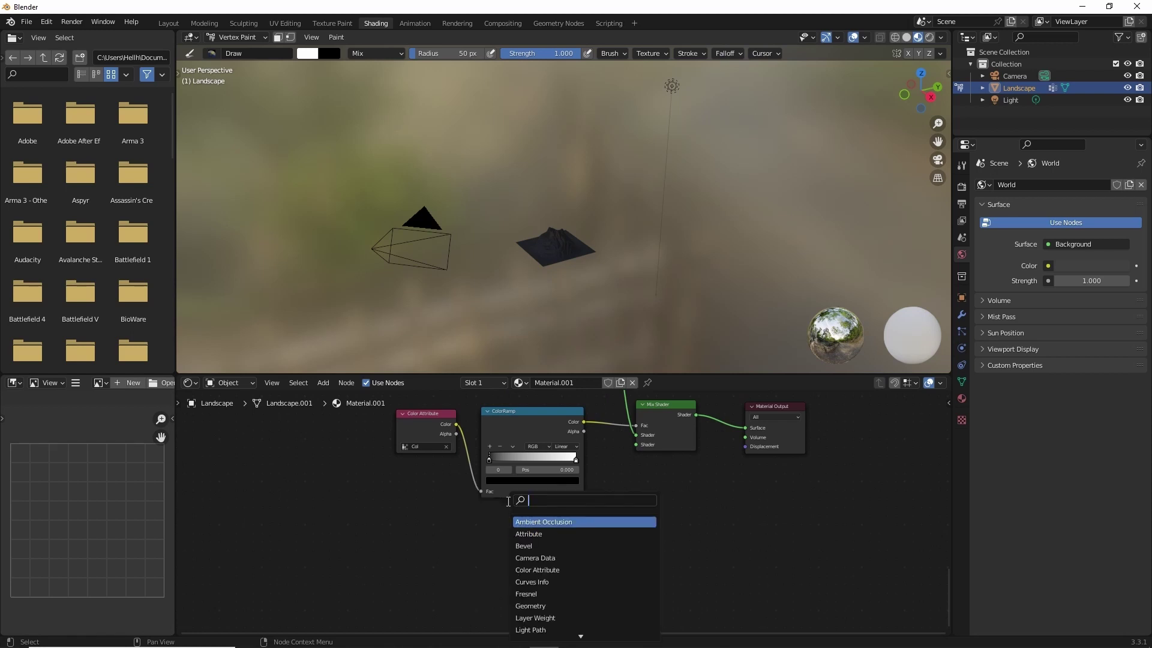
text(em)
click(536, 522)
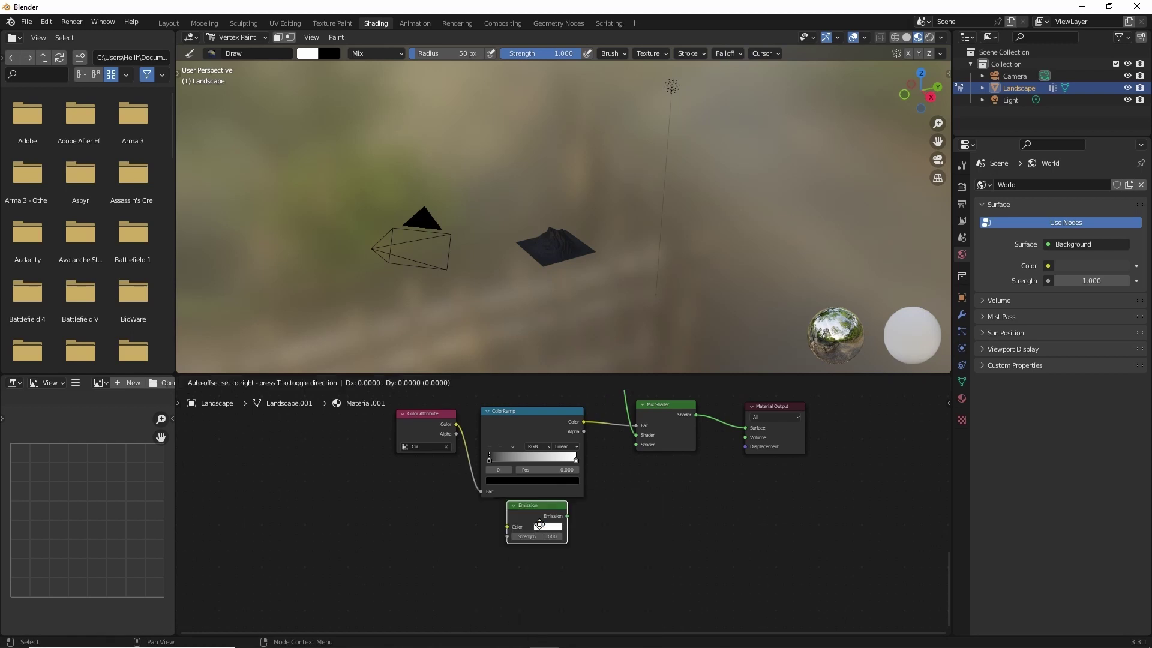
click(554, 540)
drag(560, 532, 638, 444)
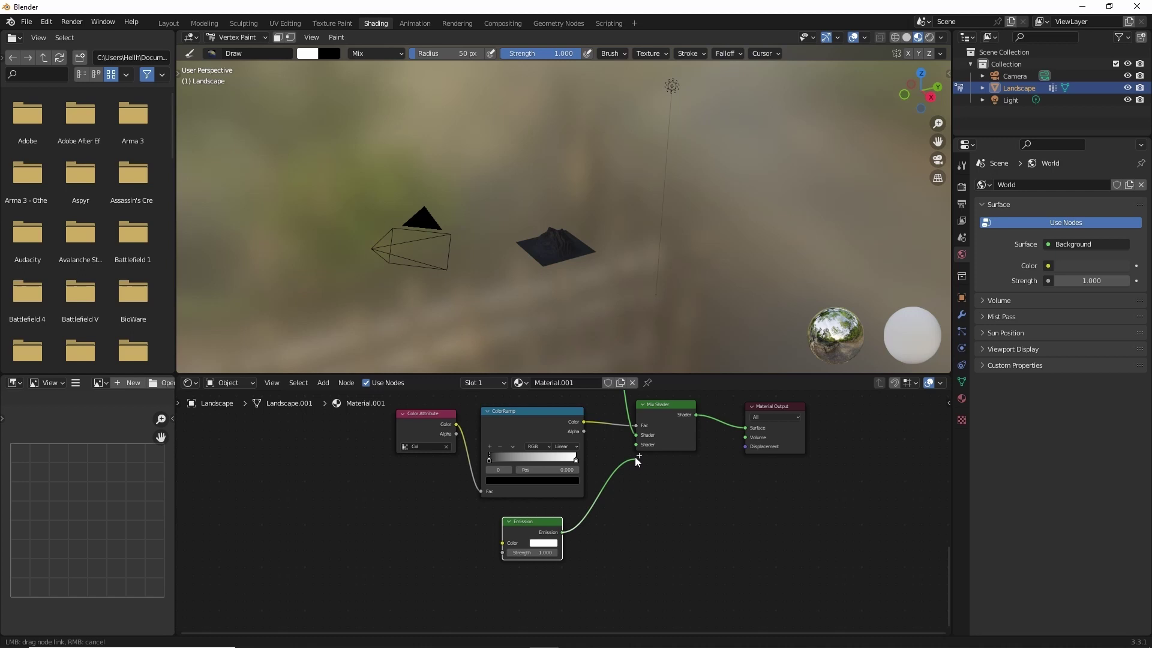
scroll(564, 514, up, 3)
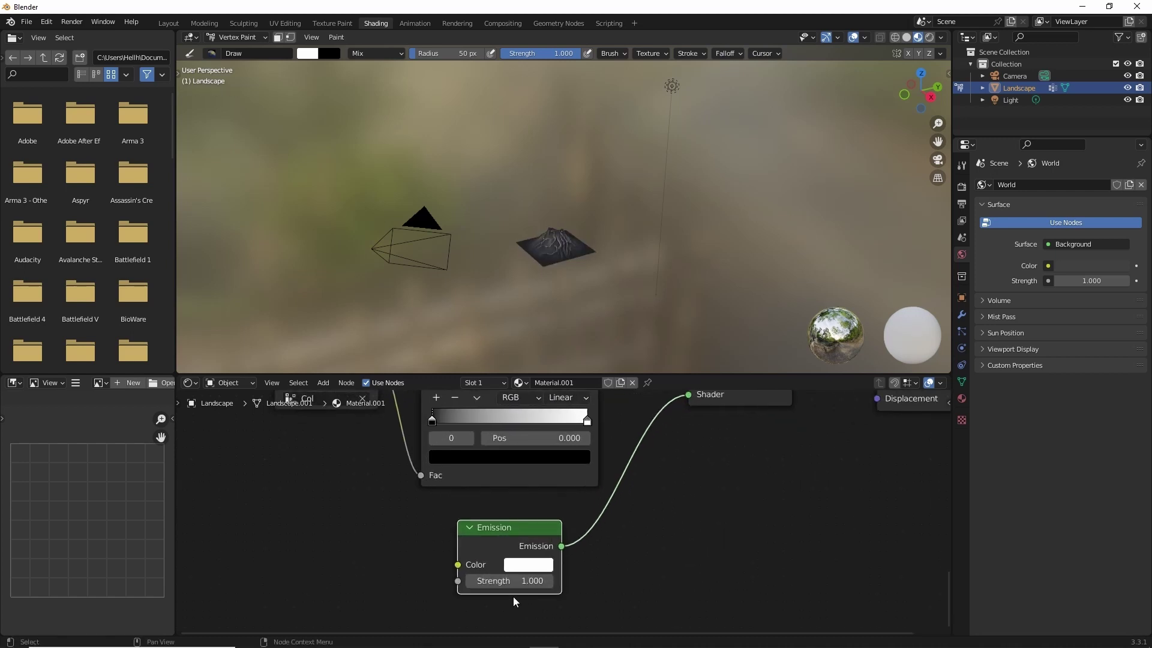
click(528, 565)
drag(561, 444, 553, 459)
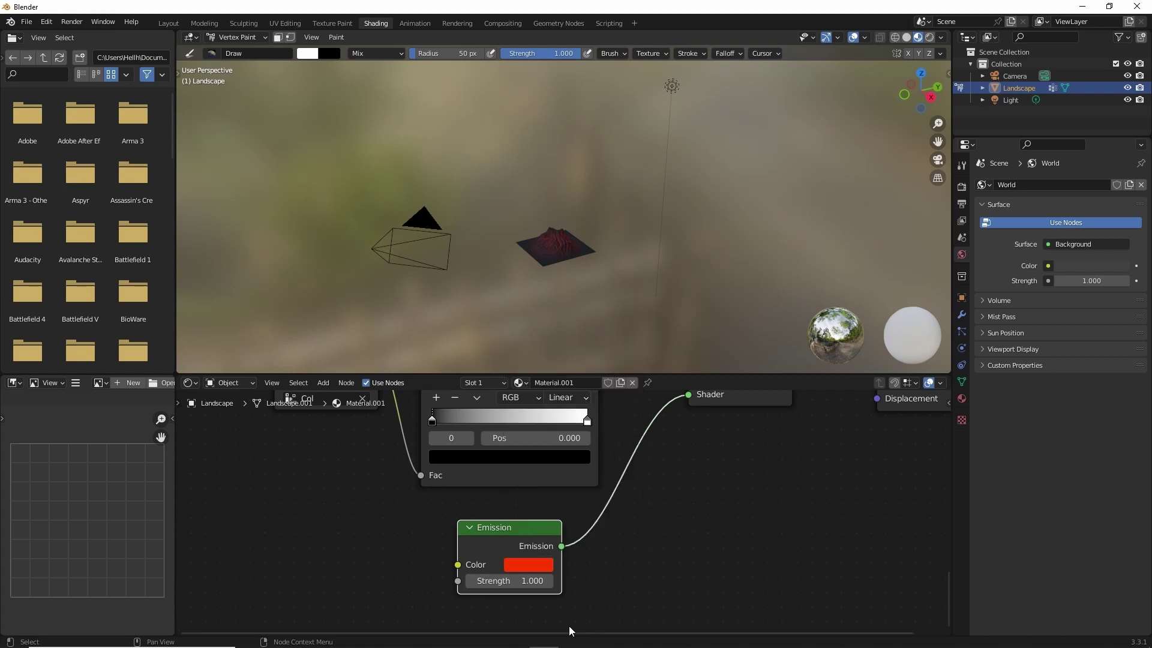
drag(508, 581, 554, 580)
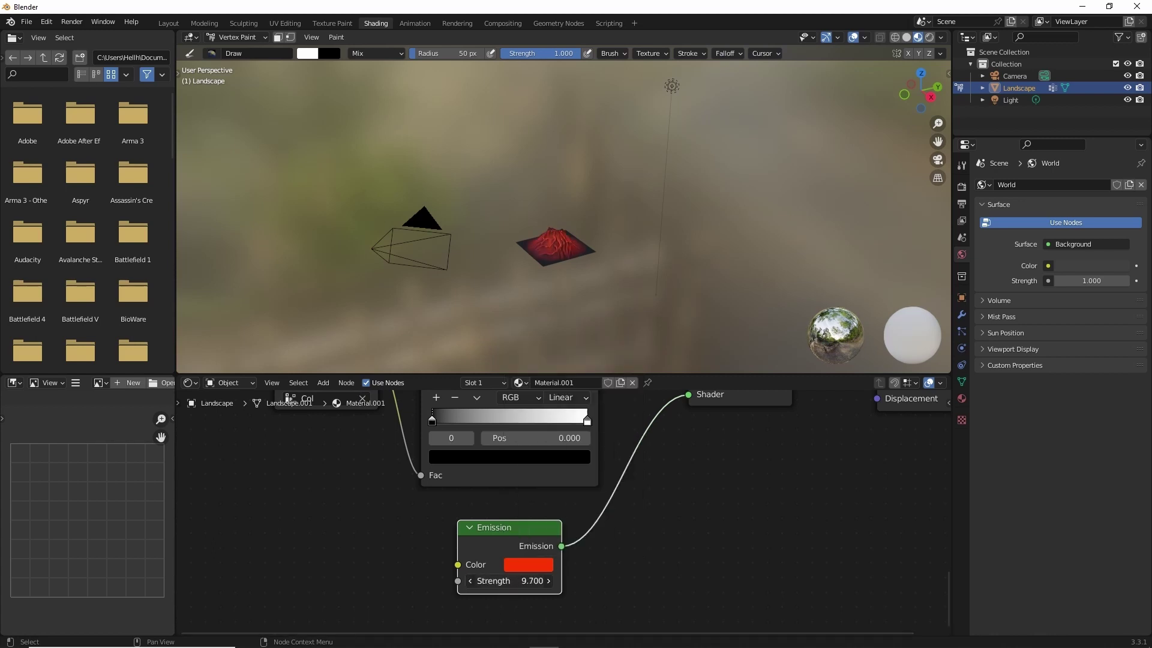
scroll(576, 578, up, 1)
scroll(589, 567, up, 1)
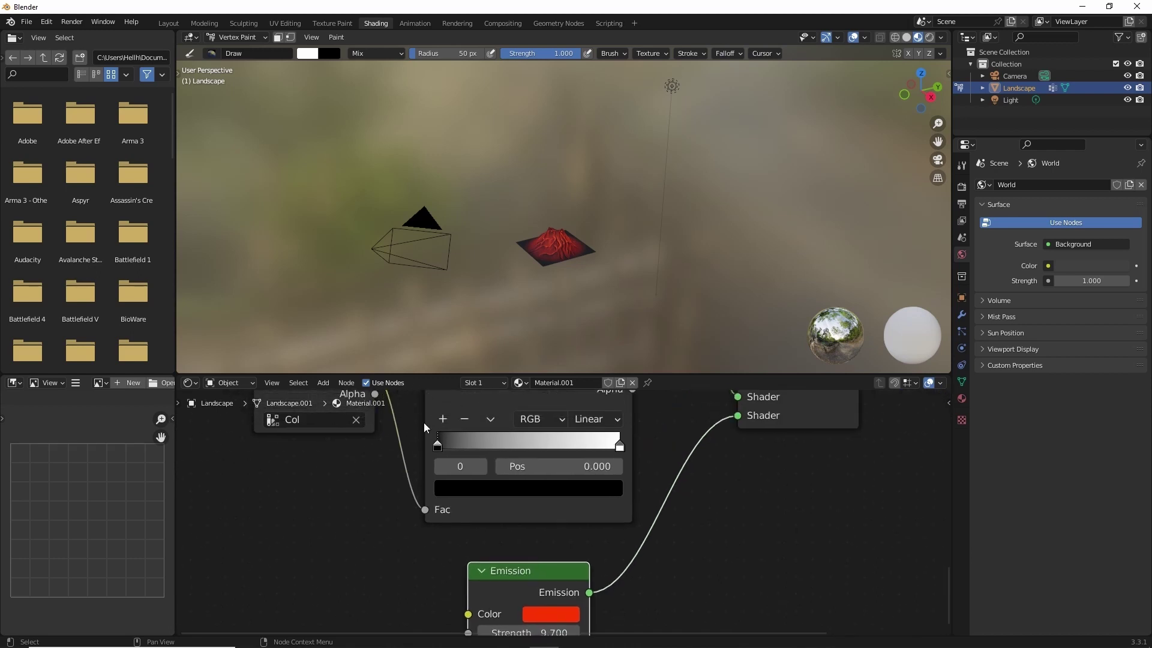
Tighten the ColorRamp: nudge the black stop right and move the white stop to 0.209
click(436, 445)
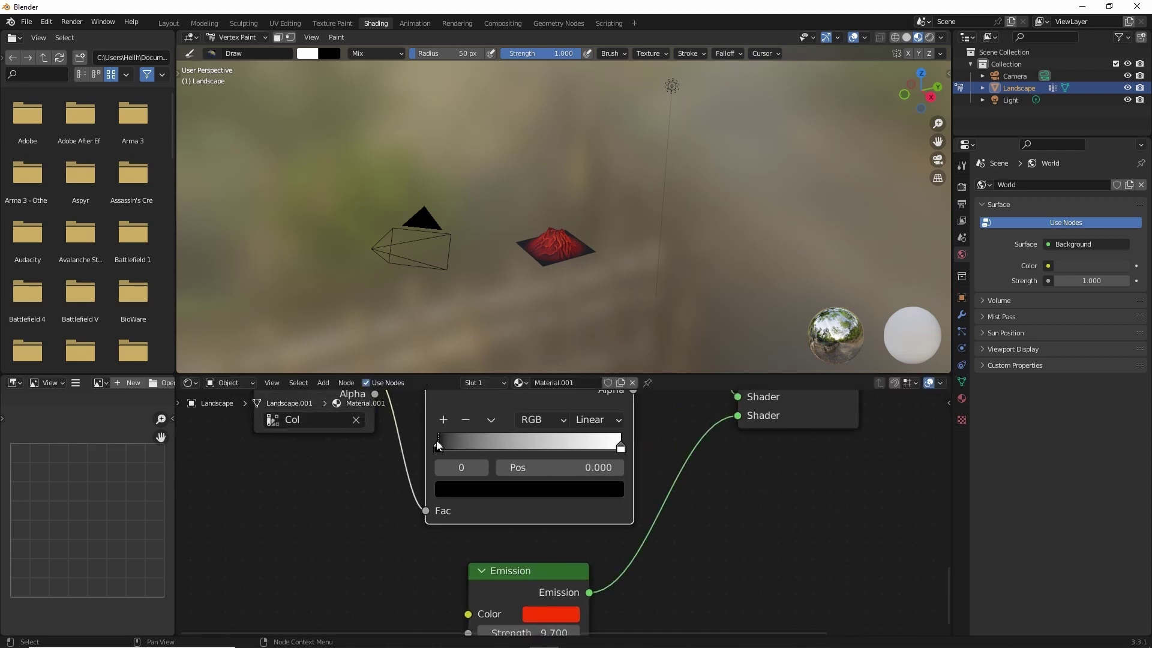
drag(437, 444, 442, 444)
scroll(558, 270, up, 3)
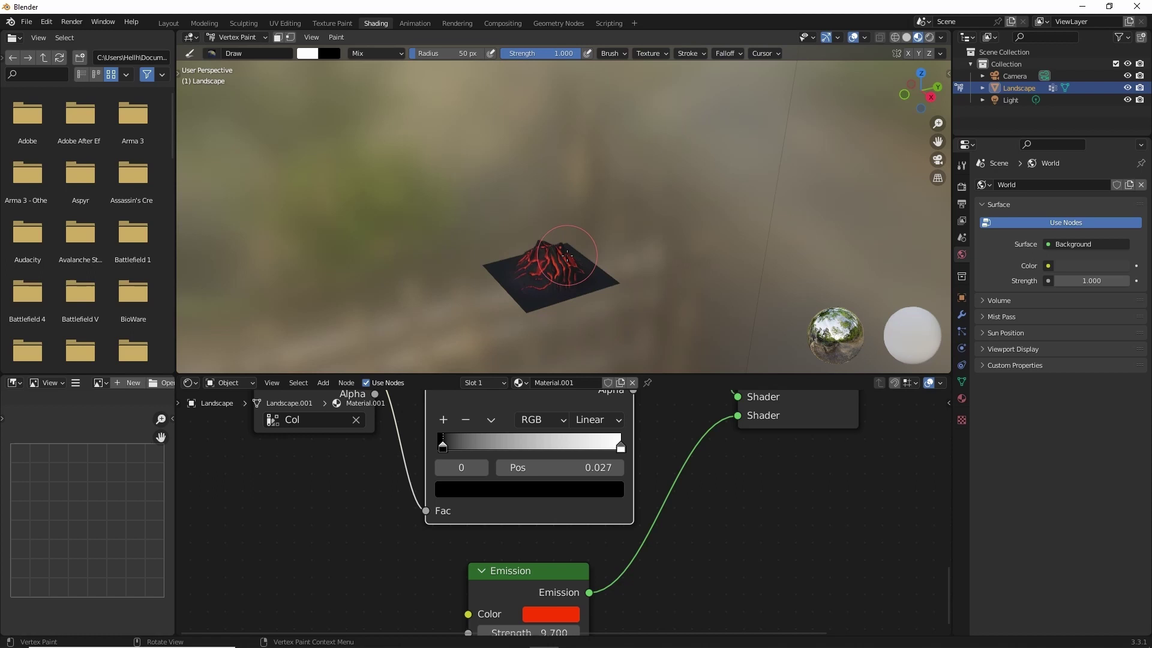
mouse_move(558, 271)
middle_down()
mouse_move(570, 280)
mouse_move(522, 298)
middle_up()
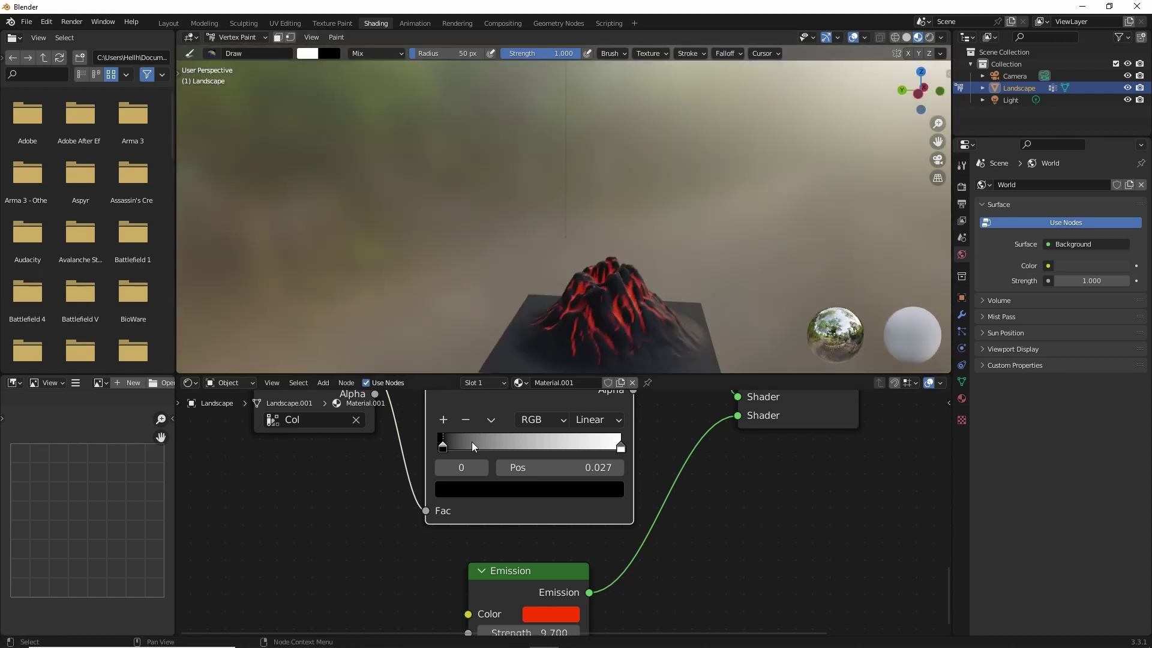
drag(444, 440, 448, 440)
mouse_move(621, 443)
mouse_down()
mouse_move(453, 447)
mouse_move(476, 449)
mouse_up()
mouse_move(630, 270)
middle_down()
mouse_move(720, 303)
mouse_move(642, 334)
middle_up()
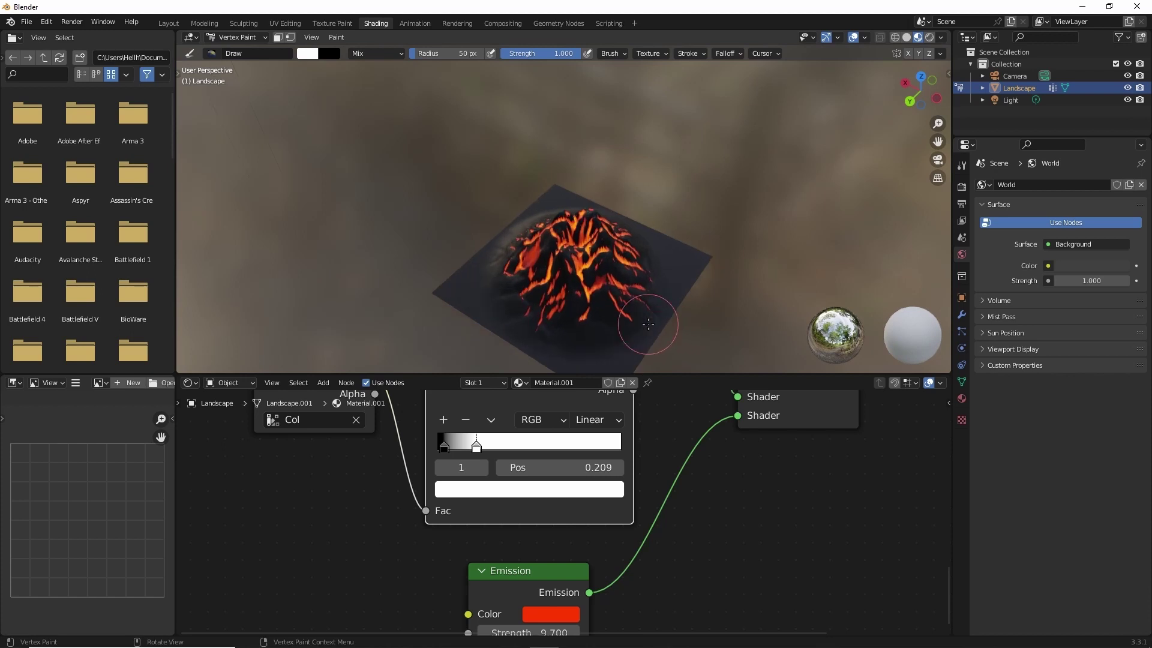
Enable Bloom and Screen Space Reflections in Render Properties
click(963, 187)
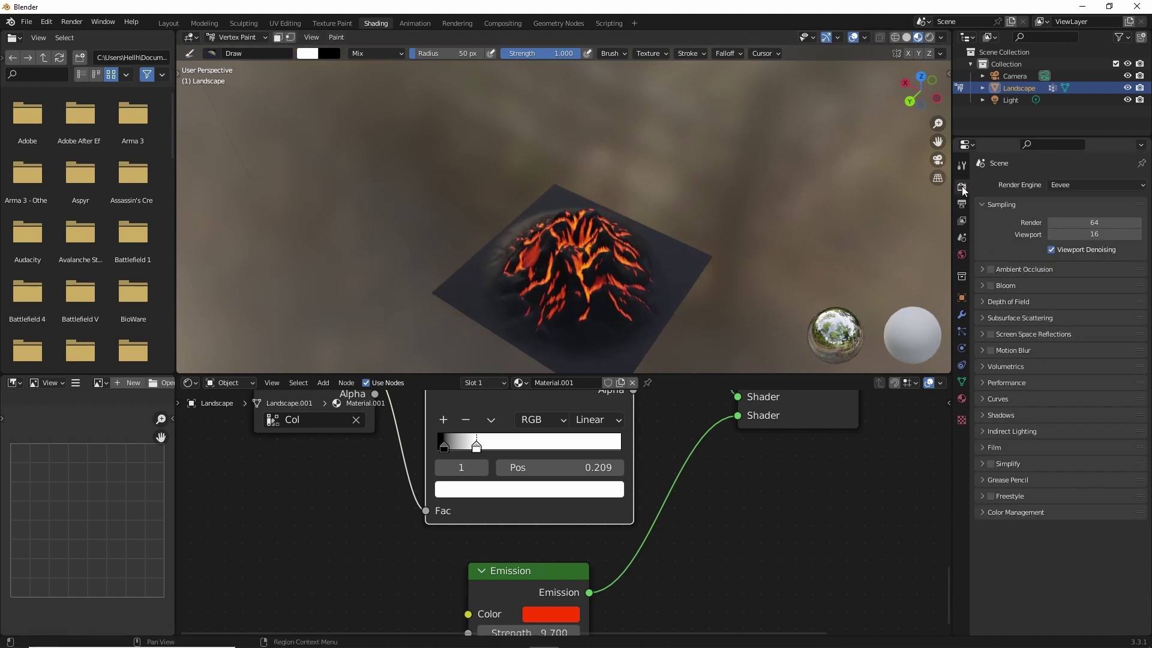
click(991, 284)
click(993, 334)
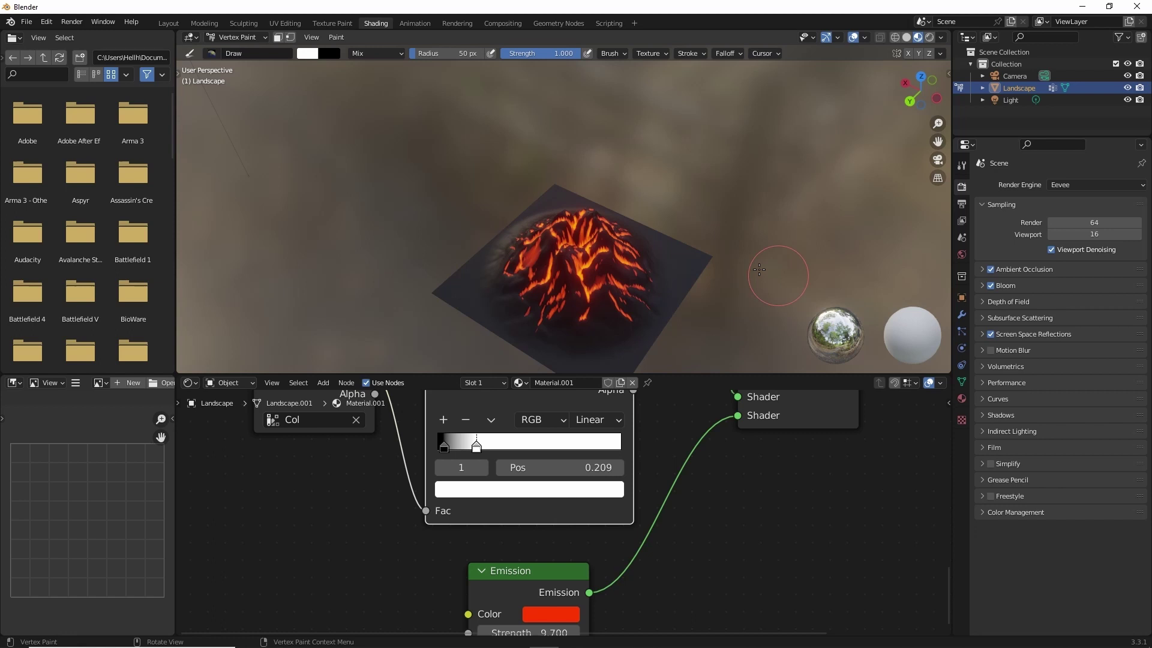
mouse_move(704, 253)
middle_down()
mouse_move(680, 231)
mouse_move(652, 279)
middle_up()
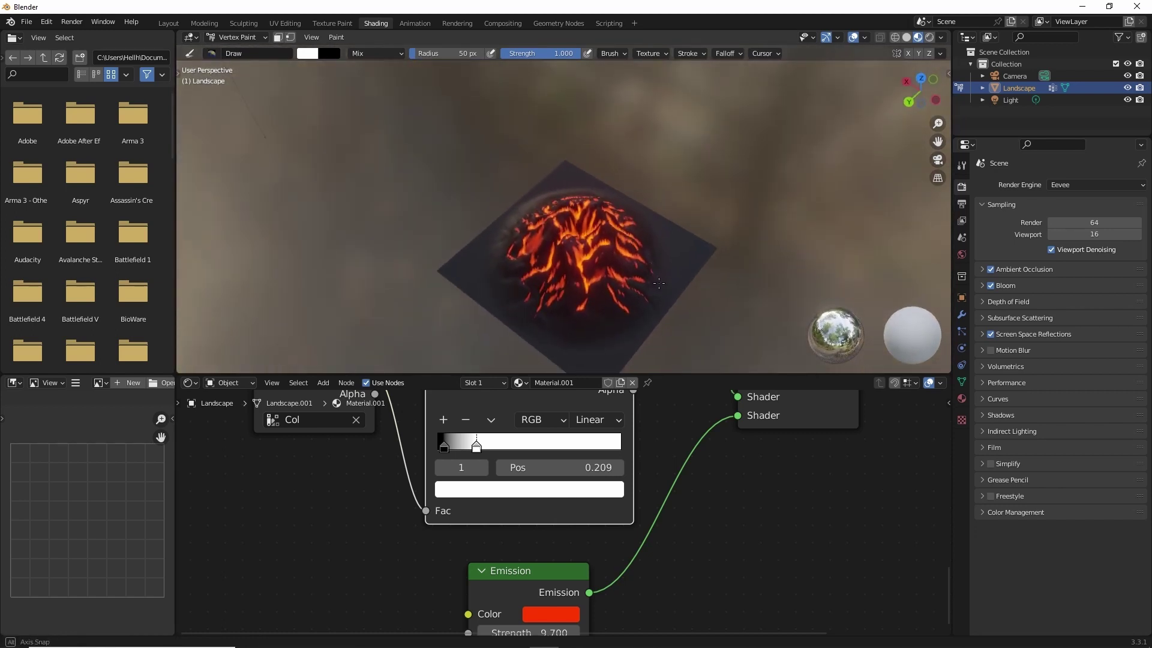
scroll(666, 212, up, 2)
Paint a bright glow over the summit crater, then view the volcano from the side
middle_drag(666, 212, 619, 257)
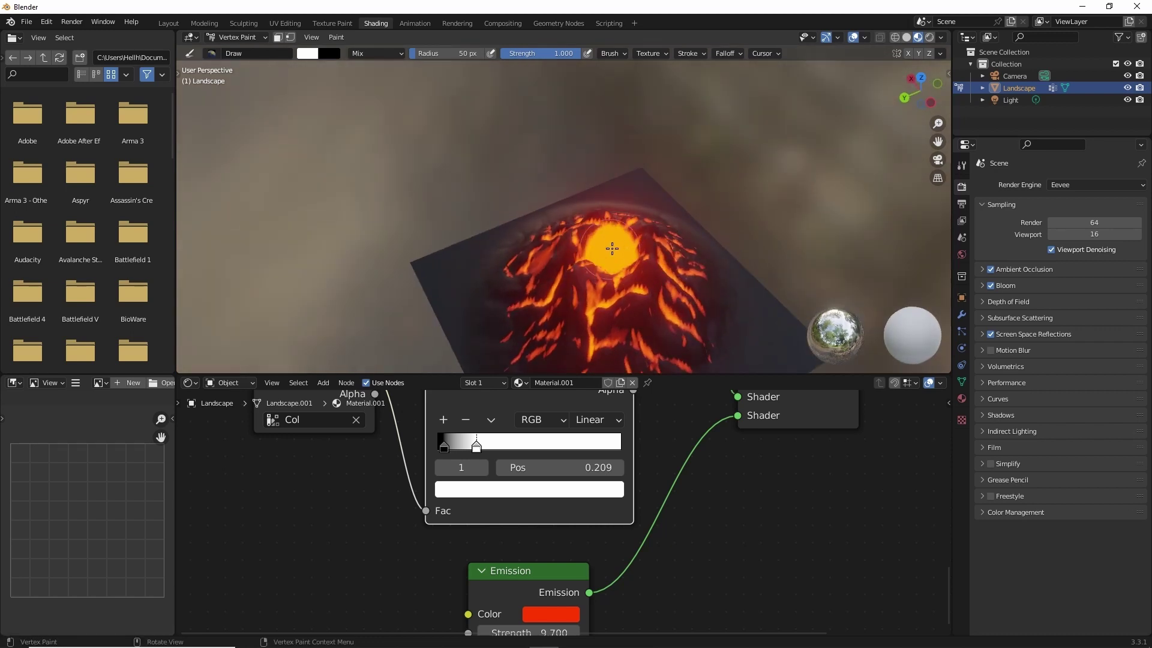
drag(612, 248, 612, 253)
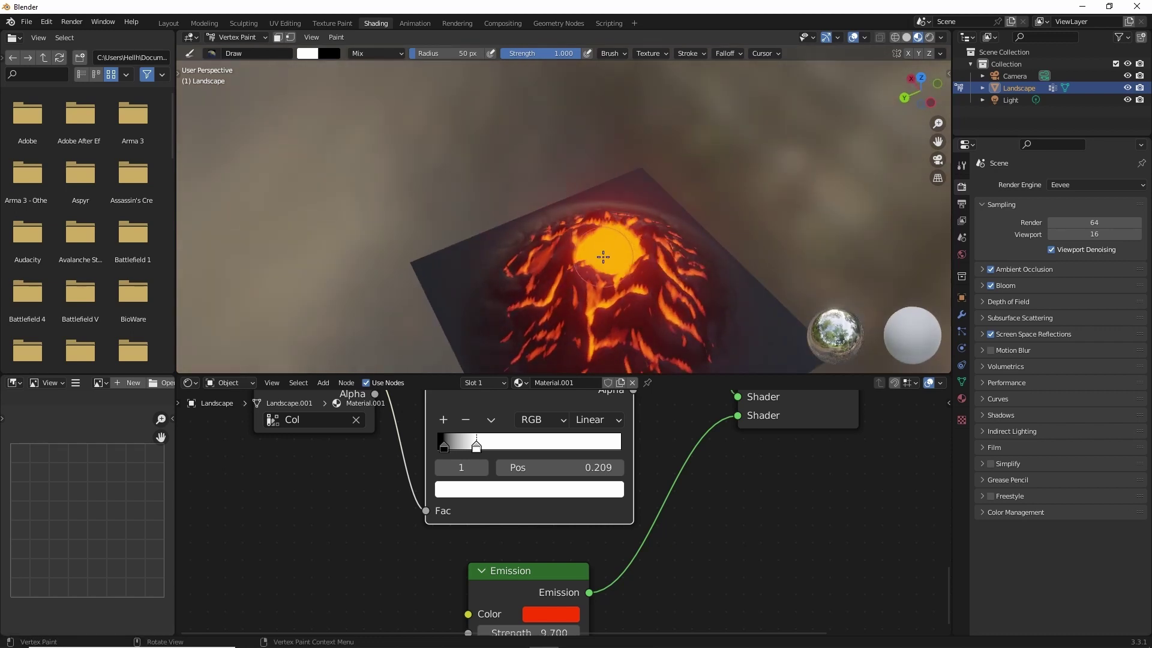
middle_drag(603, 256, 600, 263)
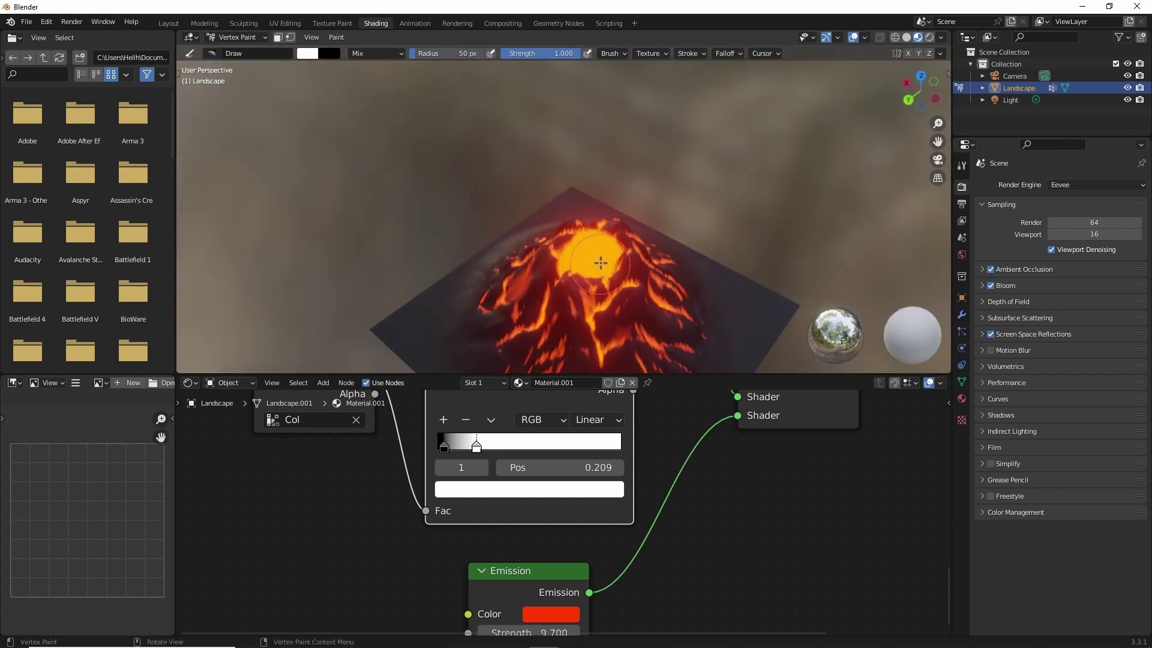
mouse_move(593, 264)
middle_down()
mouse_move(630, 298)
mouse_move(683, 306)
middle_up()
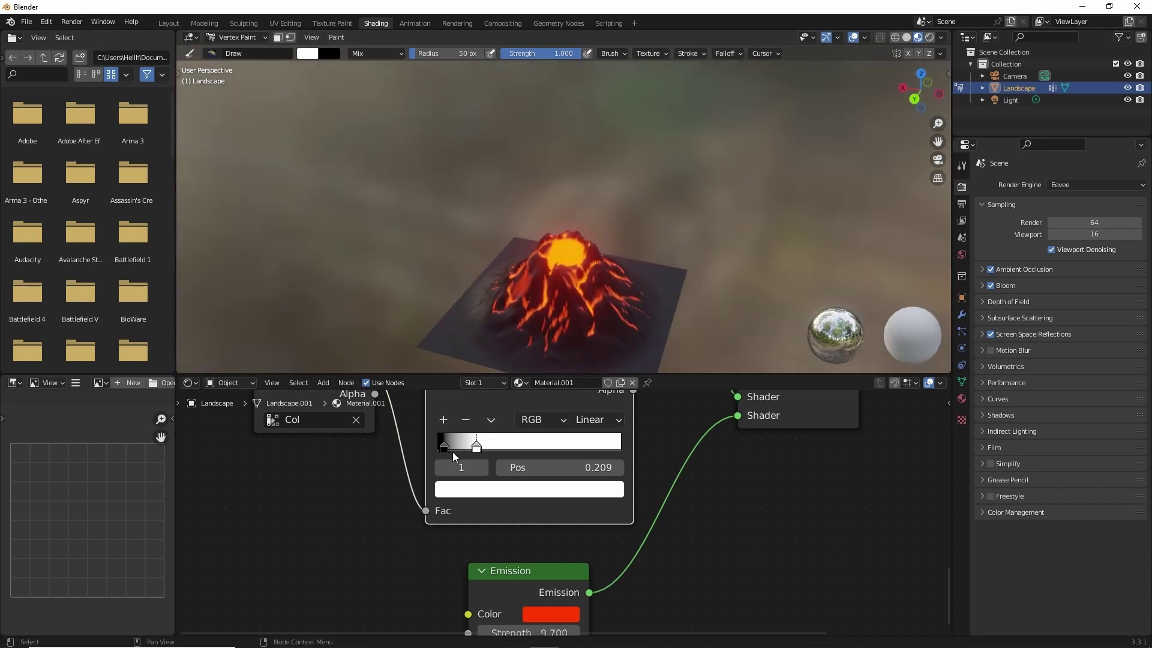
Move the ColorRamp's black stop to 0.036 and orbit to inspect the glowing cracks
click(445, 447)
drag(448, 447, 442, 450)
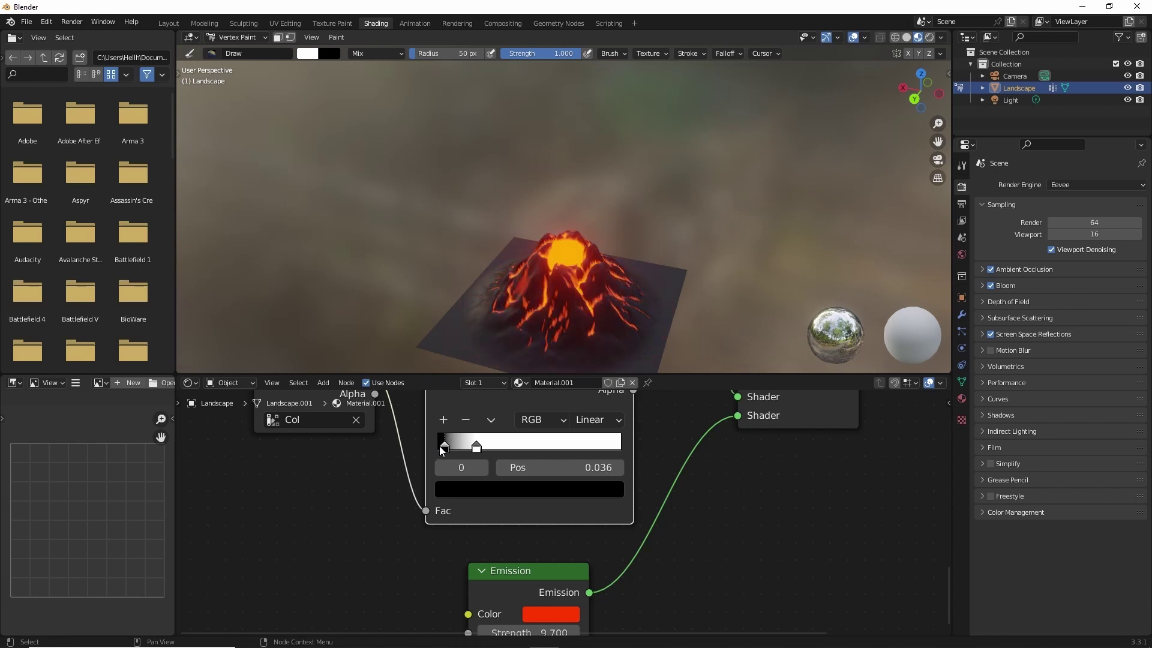
middle_drag(594, 298, 698, 290)
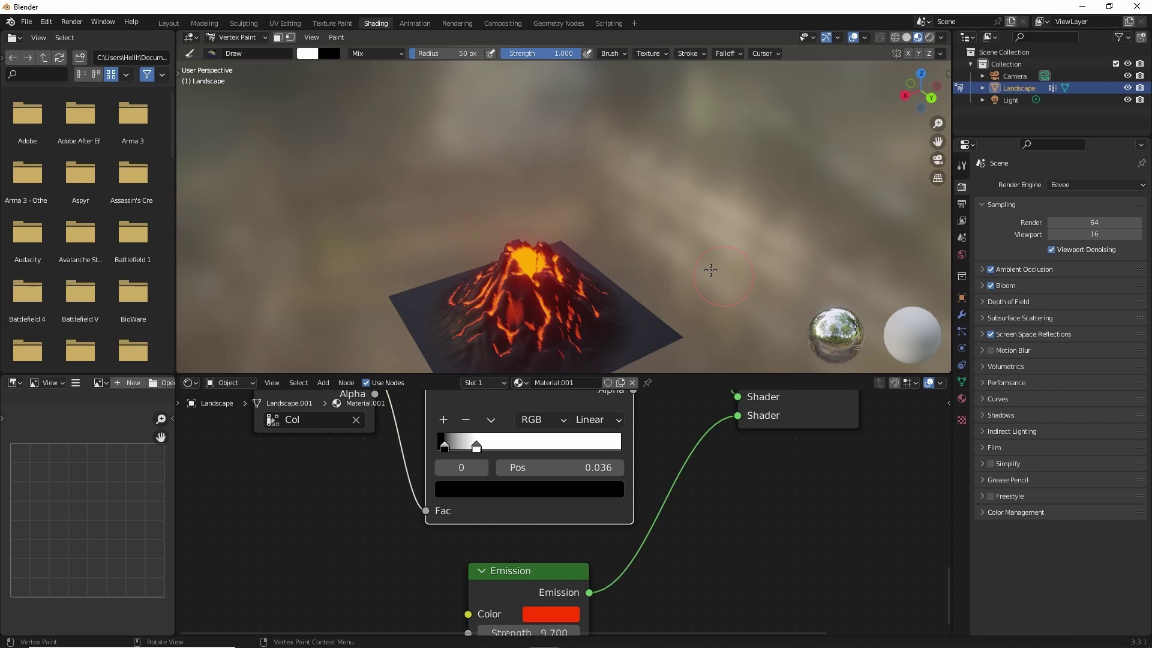
mouse_move(684, 297)
middle_down()
mouse_move(545, 247)
mouse_move(639, 300)
middle_up()
scroll(640, 300, up, 1)
scroll(631, 283, up, 1)
scroll(621, 271, up, 1)
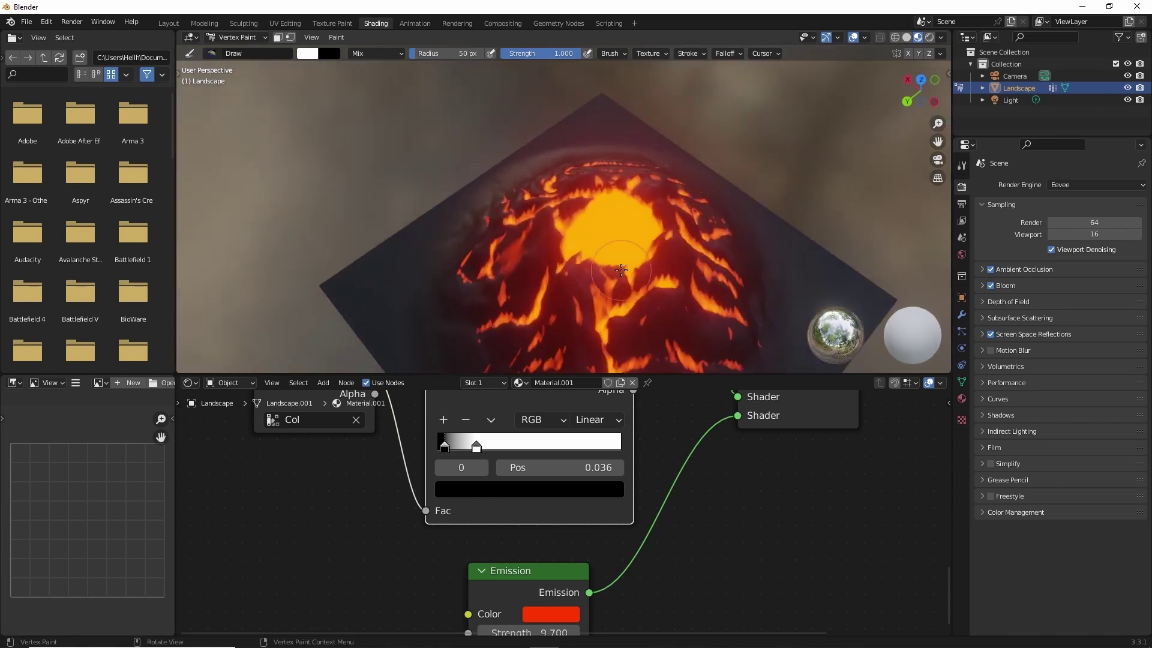